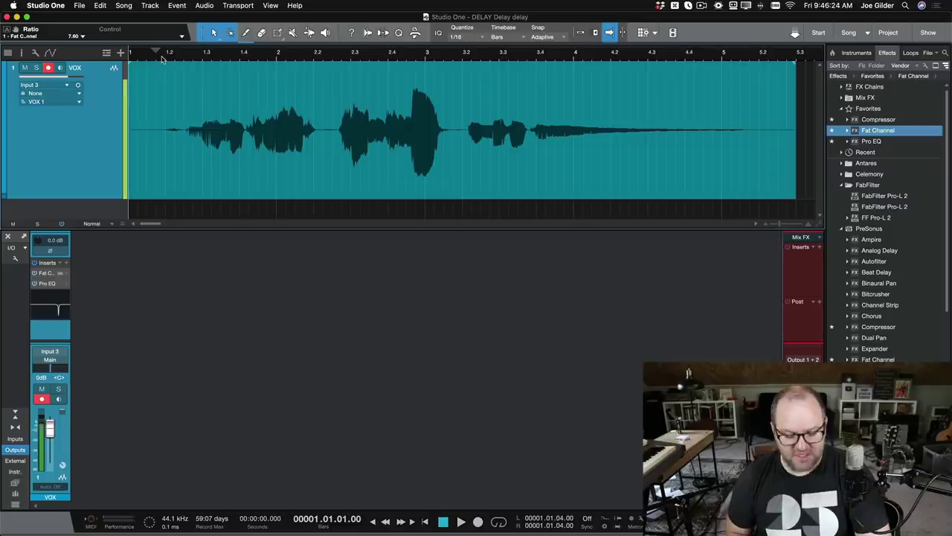
# Audition the vocal, select the word at bars 2.4–3.2, and play it from bar 2.4
pyautogui.press('space')
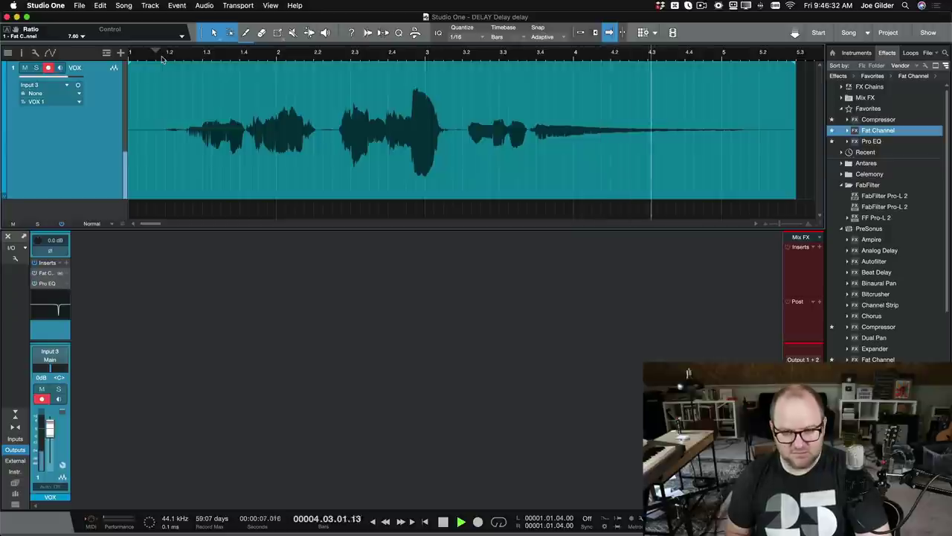
pyautogui.press('space')
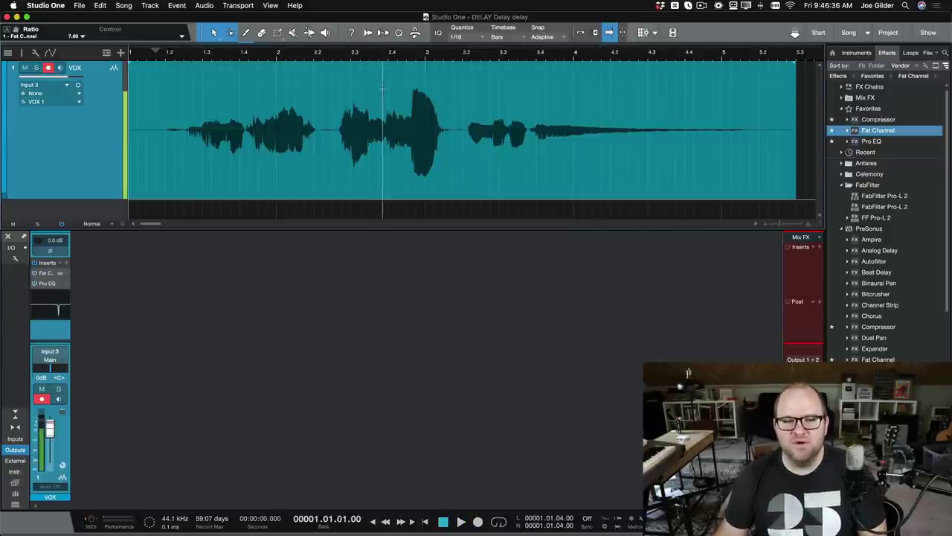
pyautogui.moveTo(385, 90); pyautogui.dragTo(466, 108)
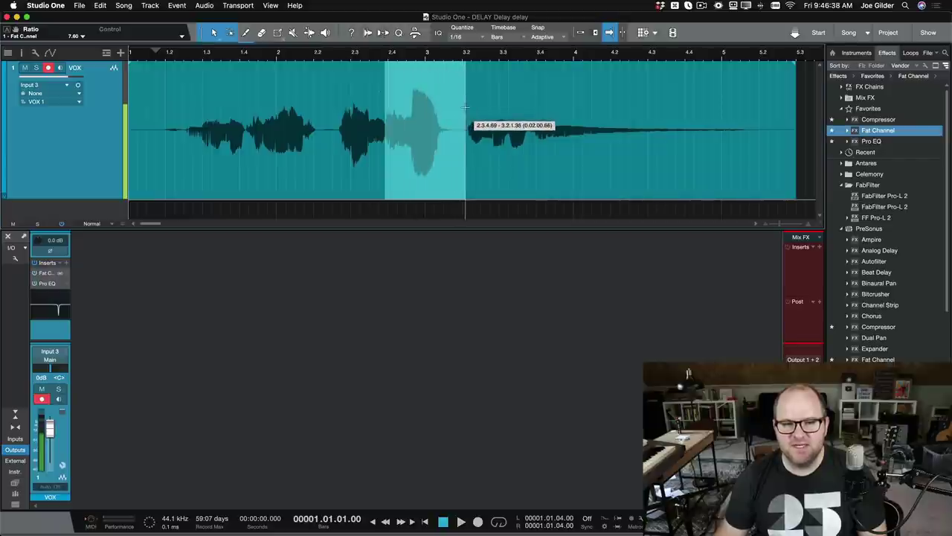
pyautogui.click(387, 54)
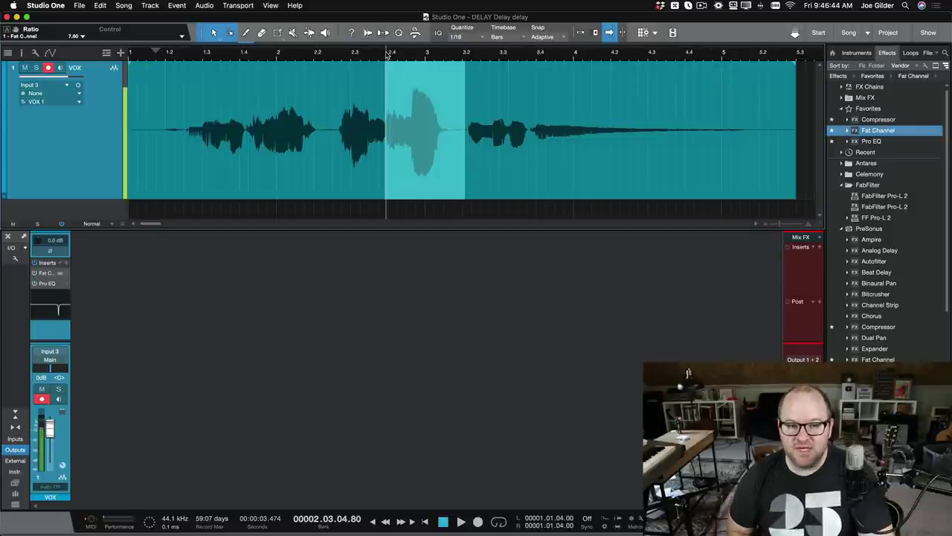
pyautogui.press('space')
pyautogui.press('space')
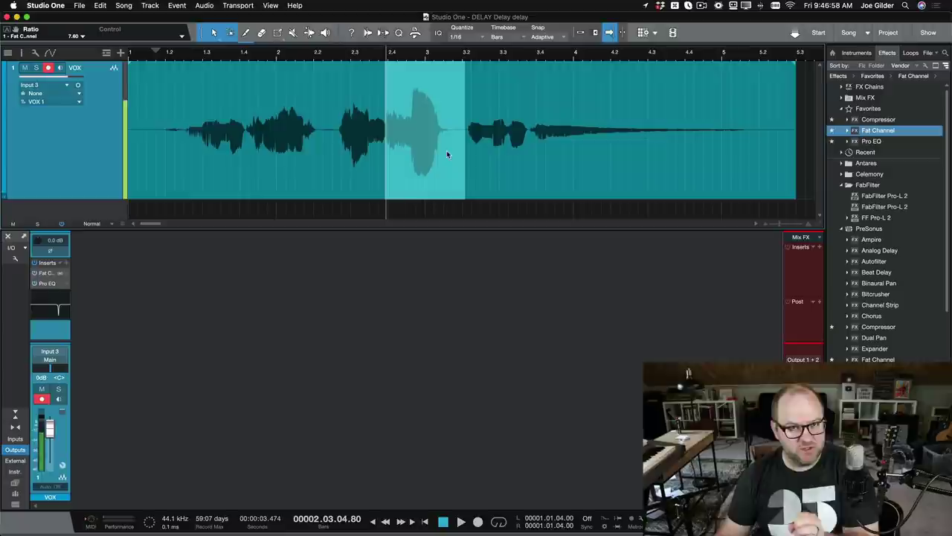
pyautogui.click(295, 170)
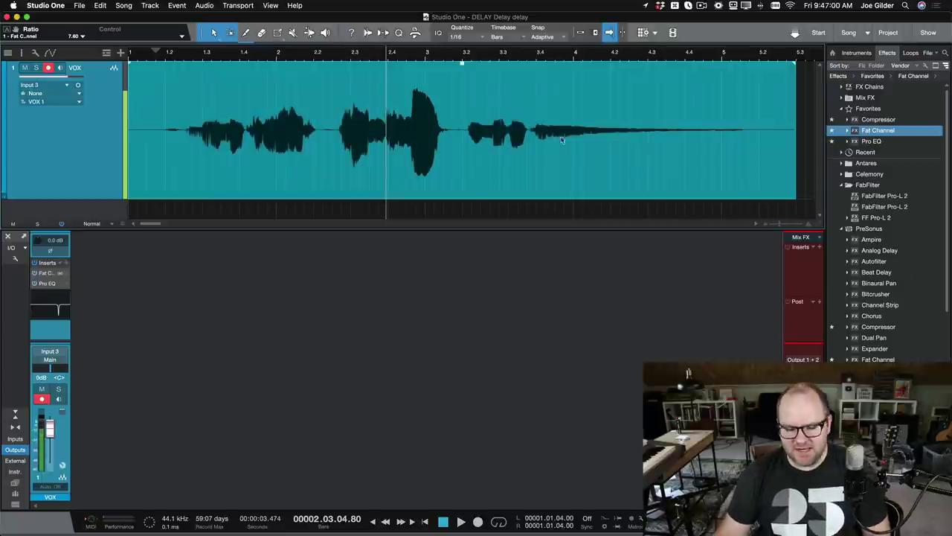
# Show the Sends section on the VOX channel strip and enlarge the mixer and sends area
pyautogui.moveTo(869, 255); pyautogui.dragTo(898, 272)
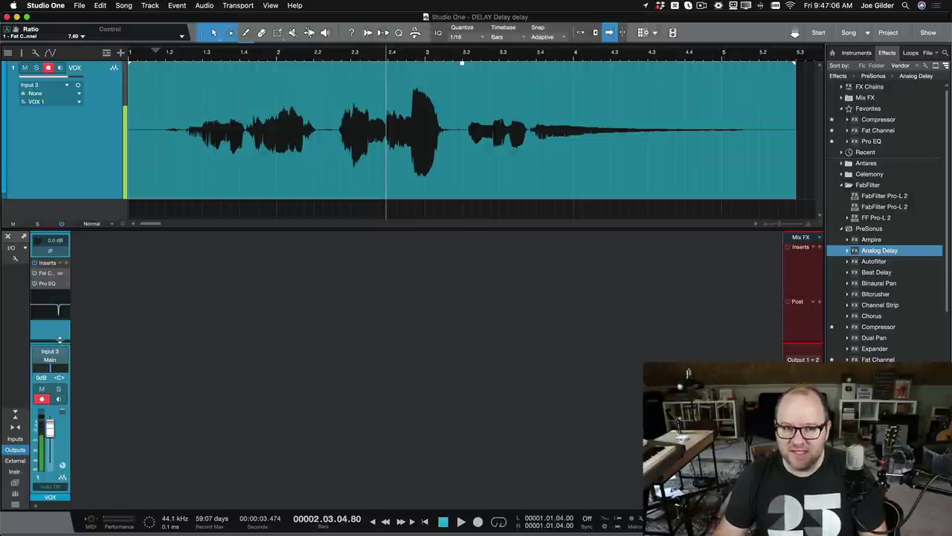
pyautogui.click(58, 310)
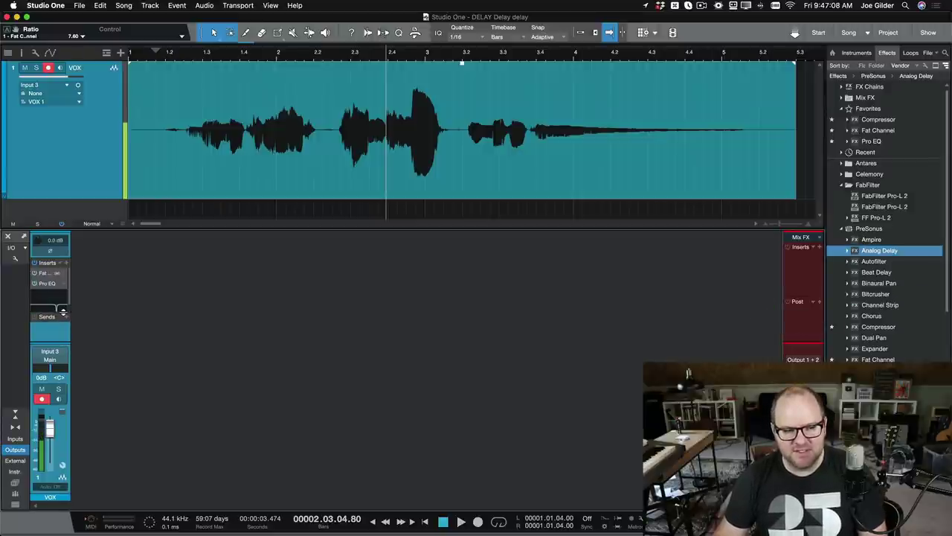
pyautogui.moveTo(84, 230); pyautogui.dragTo(89, 187)
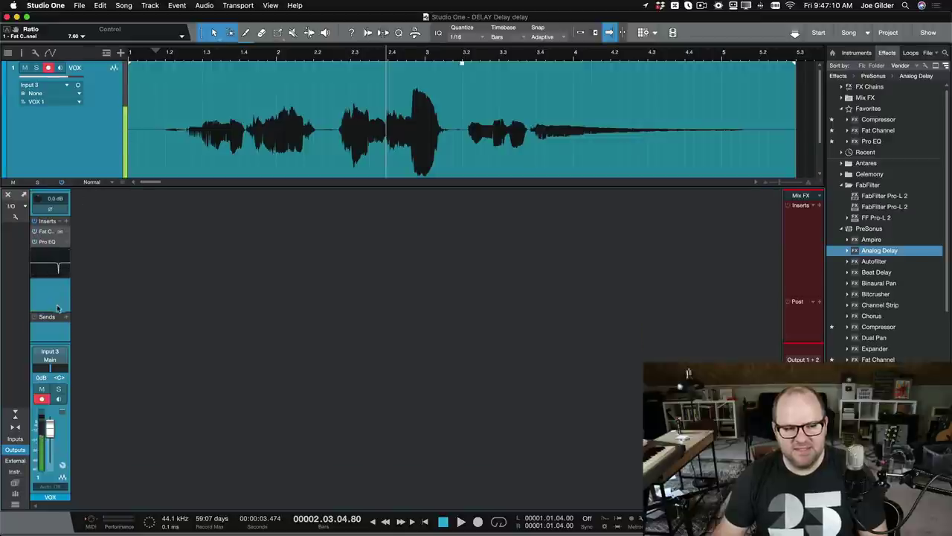
pyautogui.moveTo(59, 317); pyautogui.dragTo(55, 293)
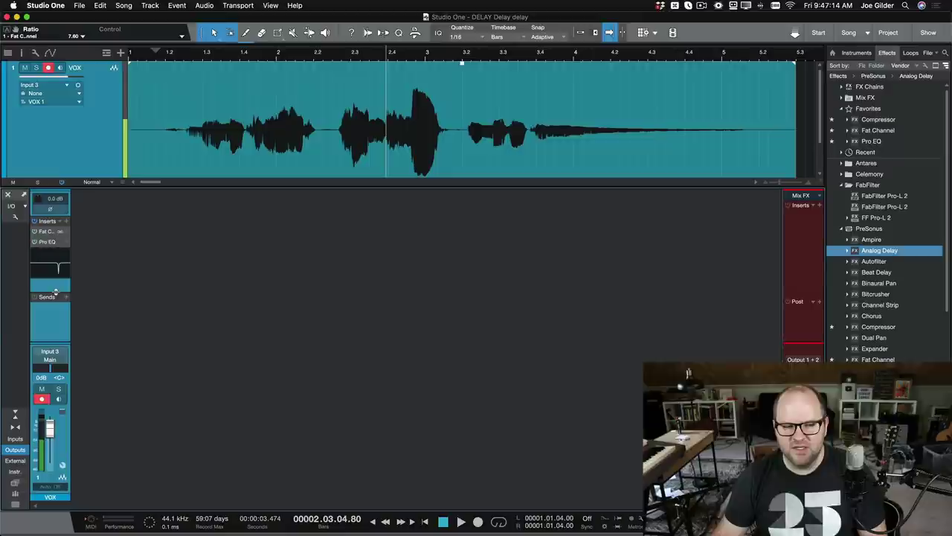
pyautogui.moveTo(54, 342)
pyautogui.mouseDown()
pyautogui.moveTo(54, 304)
pyautogui.moveTo(65, 328)
pyautogui.mouseUp()
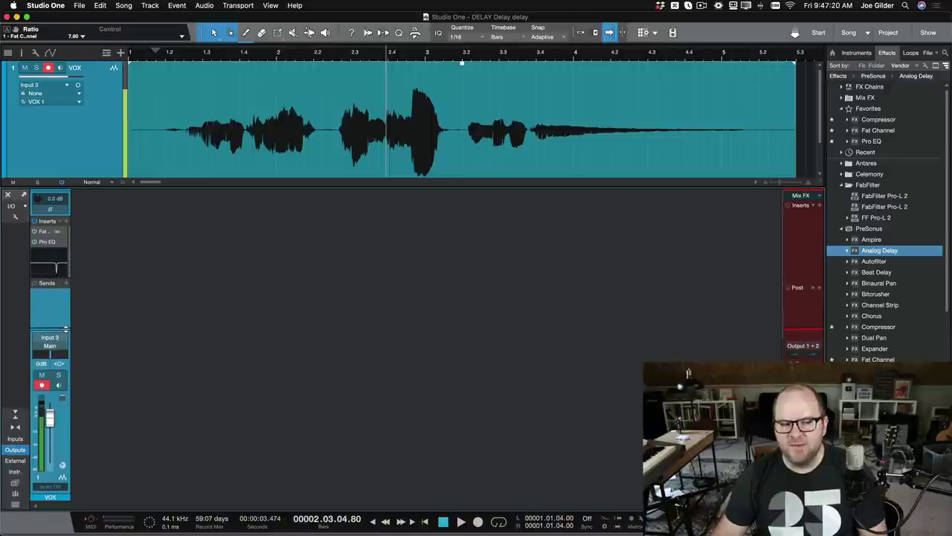
# Send VOX to a new Analog Delay FX channel and audition the delayed vocal
pyautogui.moveTo(941, 254); pyautogui.dragTo(47, 305)
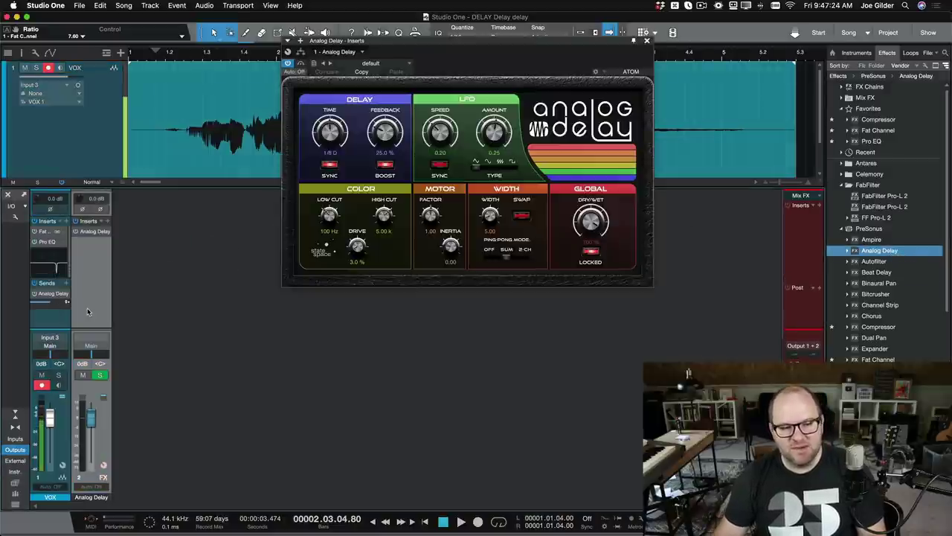
pyautogui.click(52, 325)
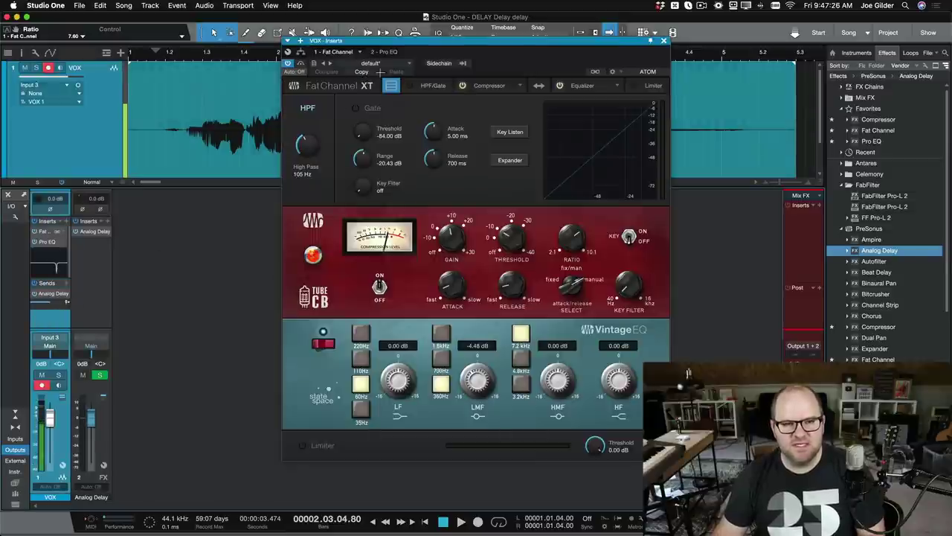
pyautogui.click(664, 40)
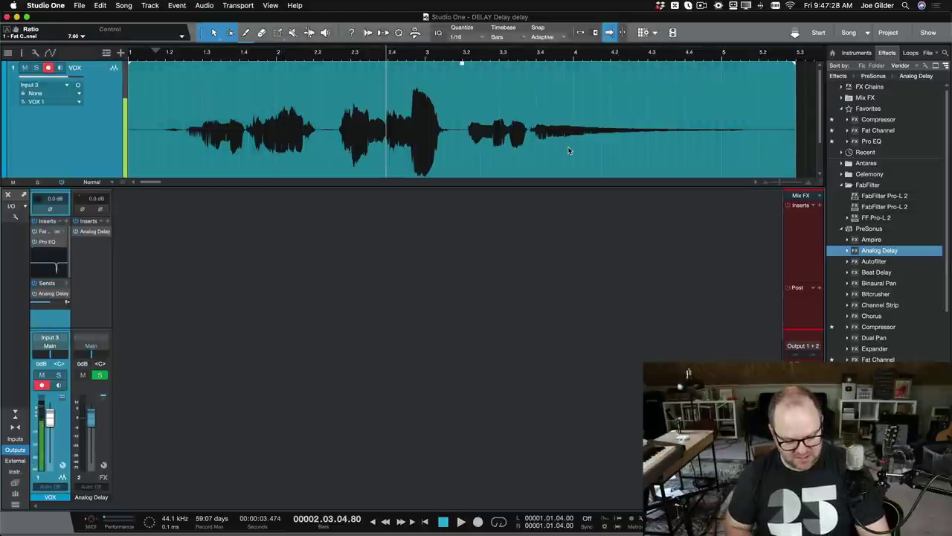
pyautogui.press('space')
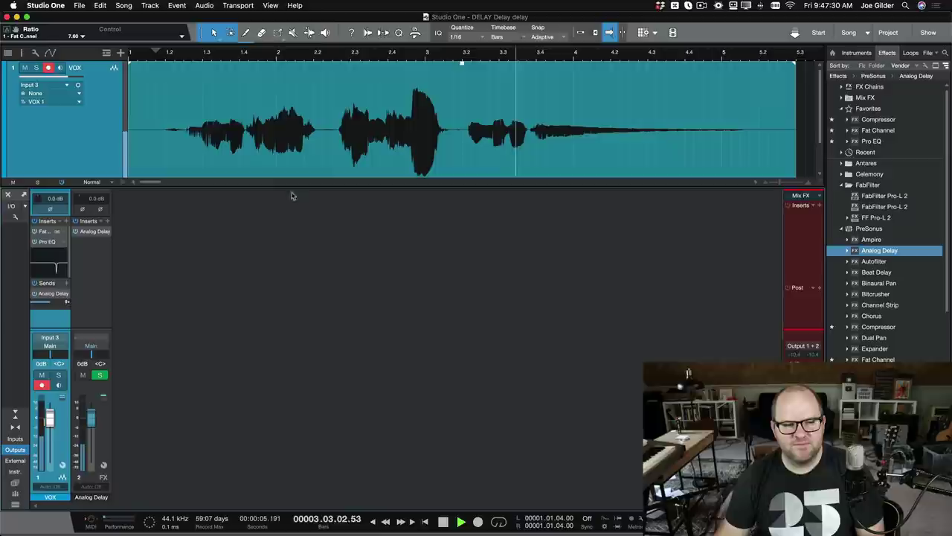
pyautogui.press('space')
# Set the Analog Delay time to 1/4 and audition it
pyautogui.click(91, 231)
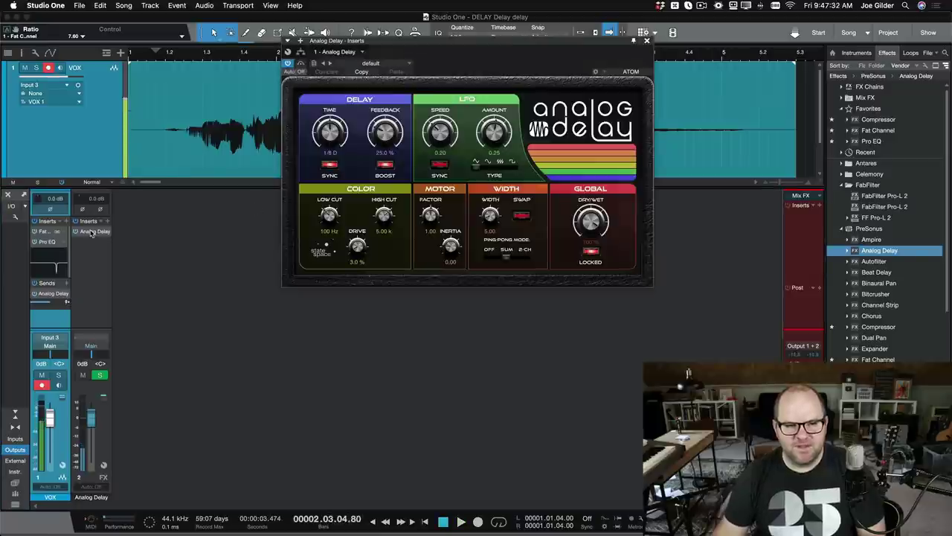
pyautogui.click(329, 154)
pyautogui.click(350, 209)
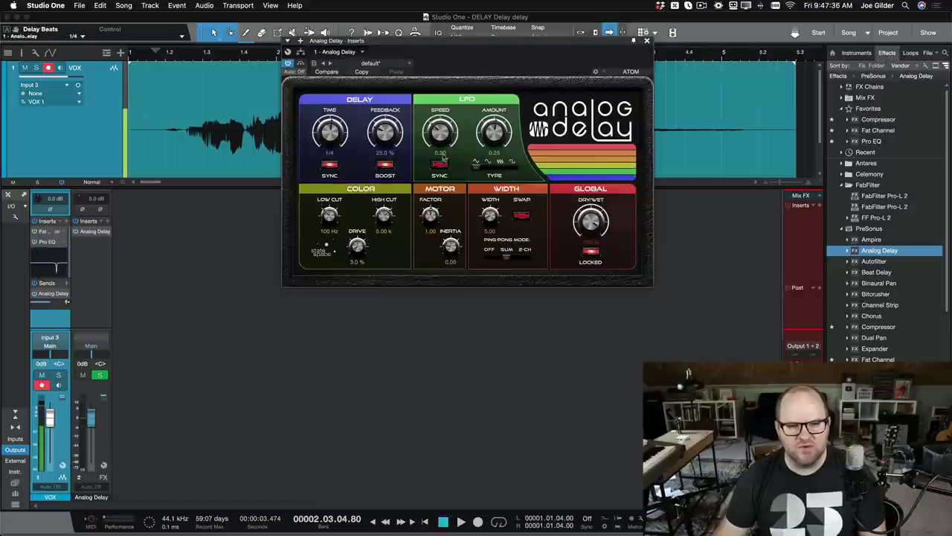
pyautogui.press('space')
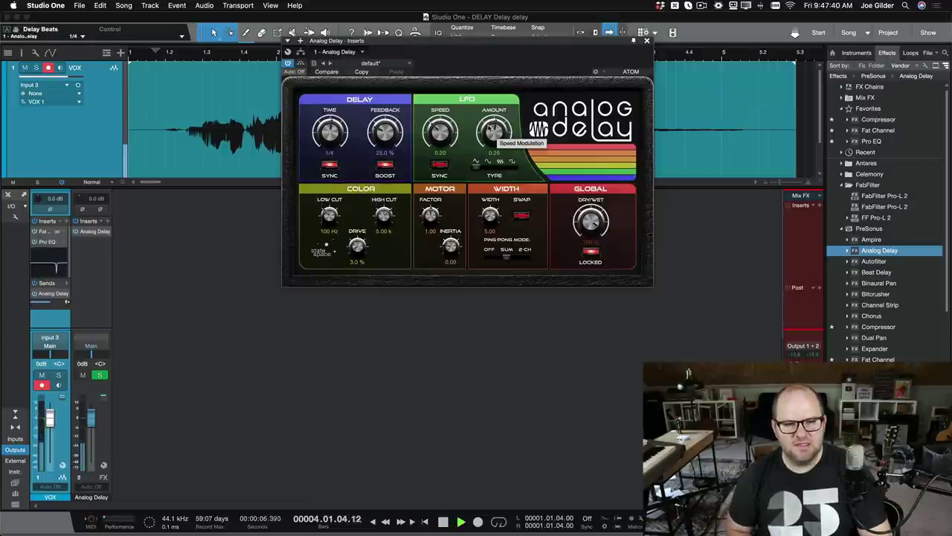
pyautogui.press('space')
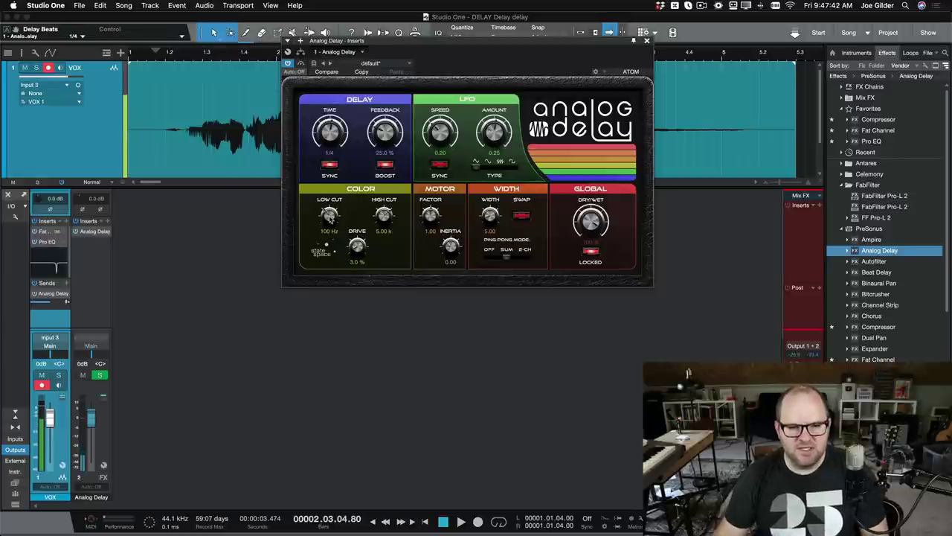
# Raise the delay's Low Cut to 209 Hz and Drive to 49.5%, then audition
pyautogui.moveTo(332, 220); pyautogui.dragTo(329, 202)
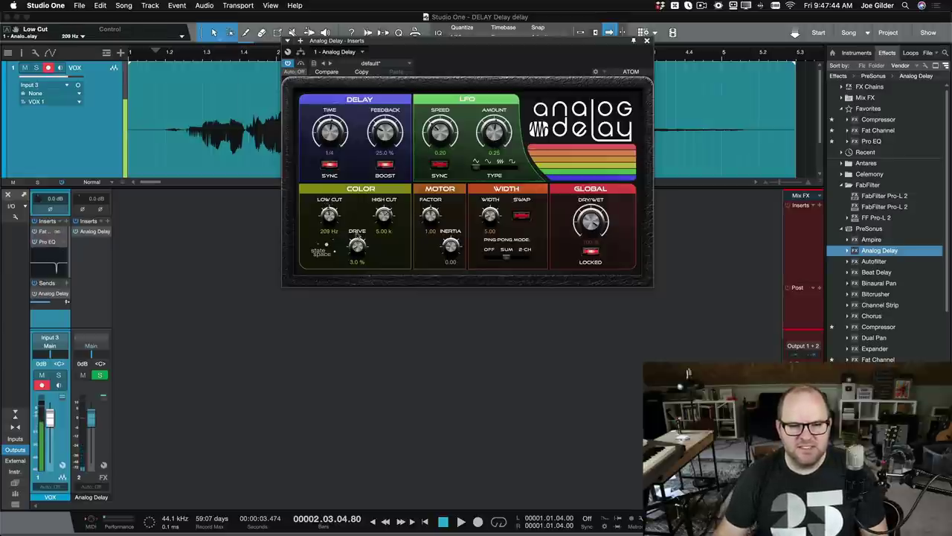
pyautogui.moveTo(357, 244); pyautogui.dragTo(402, 224)
pyautogui.press('space')
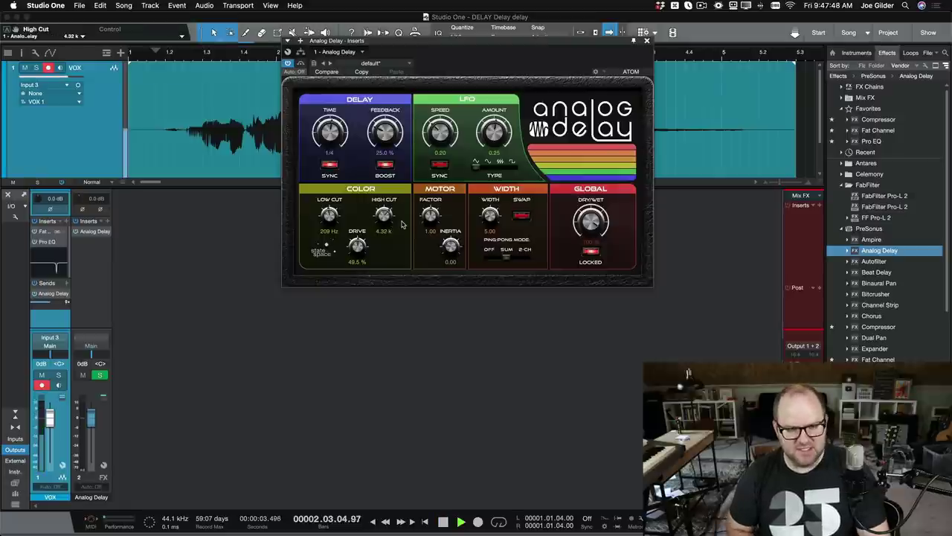
pyautogui.press('space')
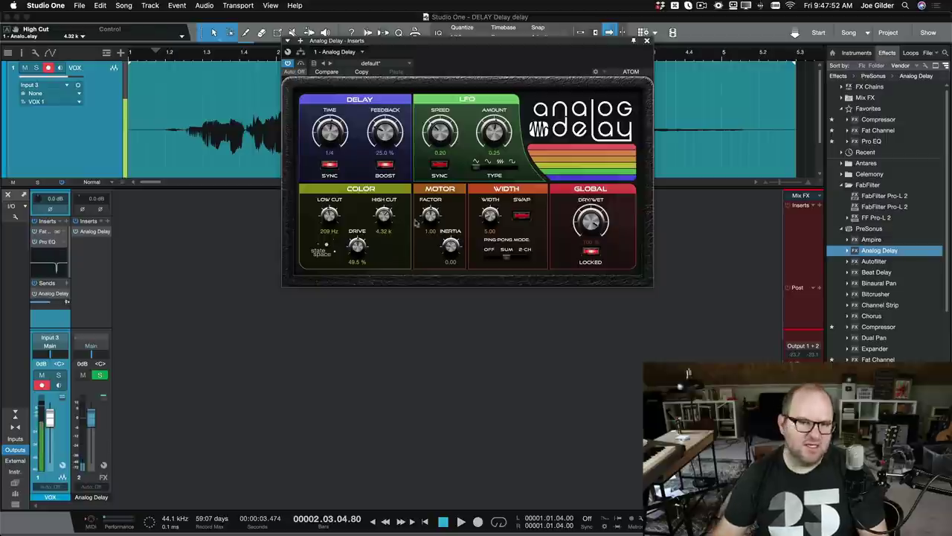
# Try a 1/2 delay time, then return the delay time to 1/4
pyautogui.click(334, 157)
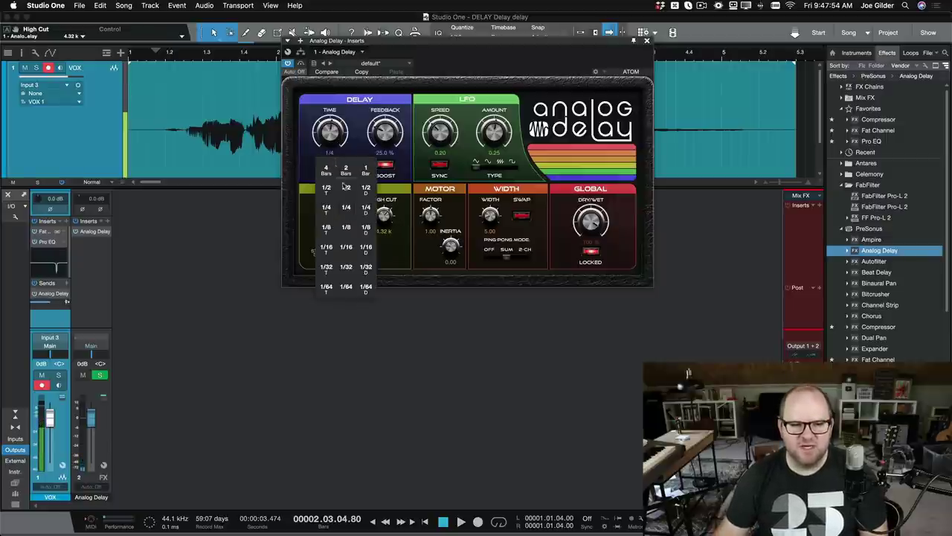
pyautogui.click(346, 187)
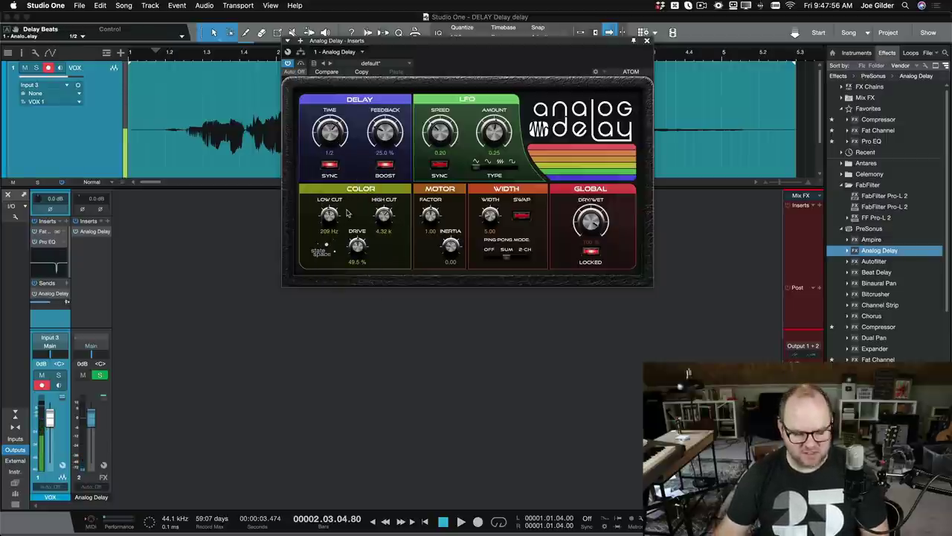
pyautogui.press('space')
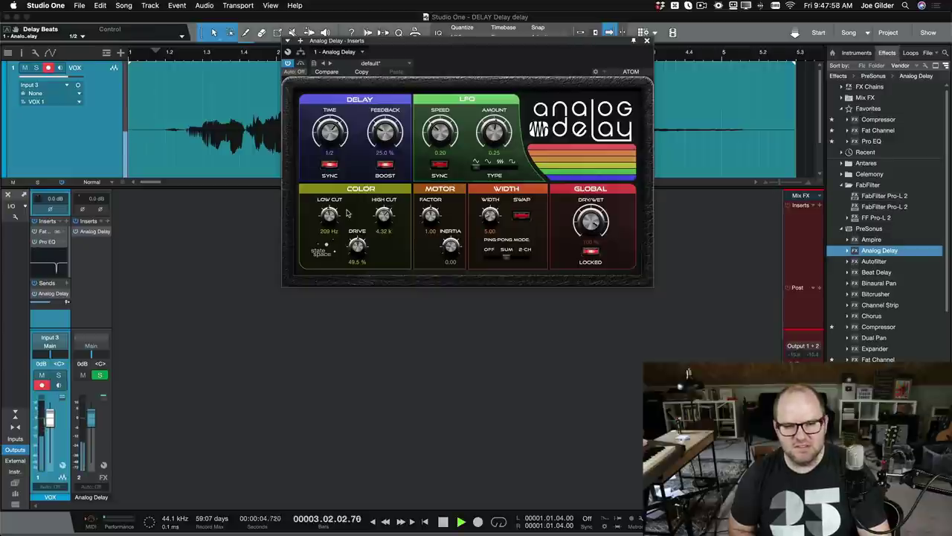
pyautogui.press('space')
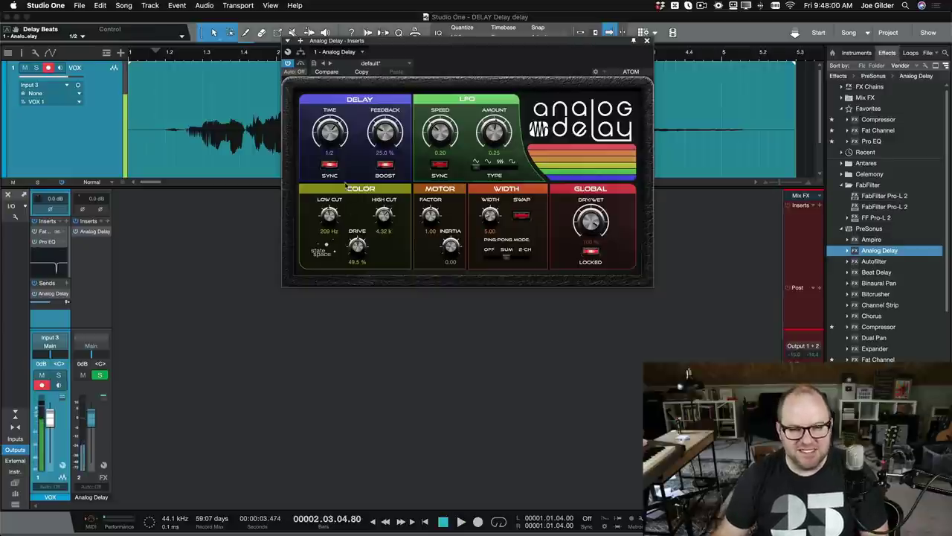
pyautogui.click(330, 153)
pyautogui.click(349, 216)
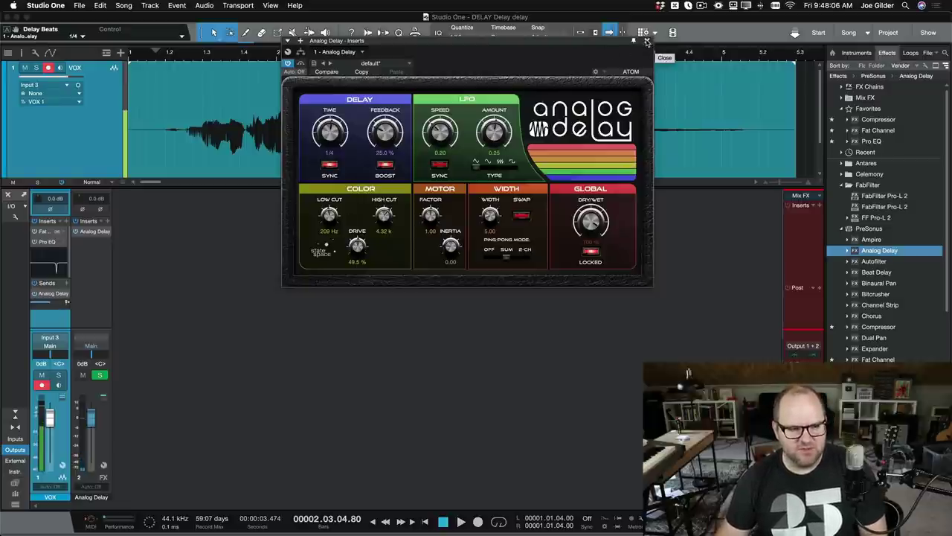
pyautogui.click(647, 42)
pyautogui.scroll(-2, 472, 136)
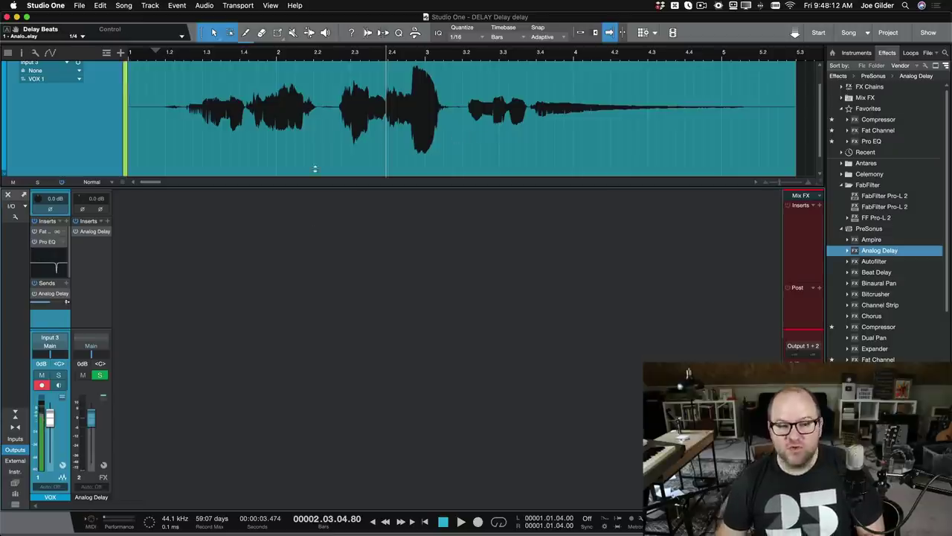
pyautogui.click(166, 53)
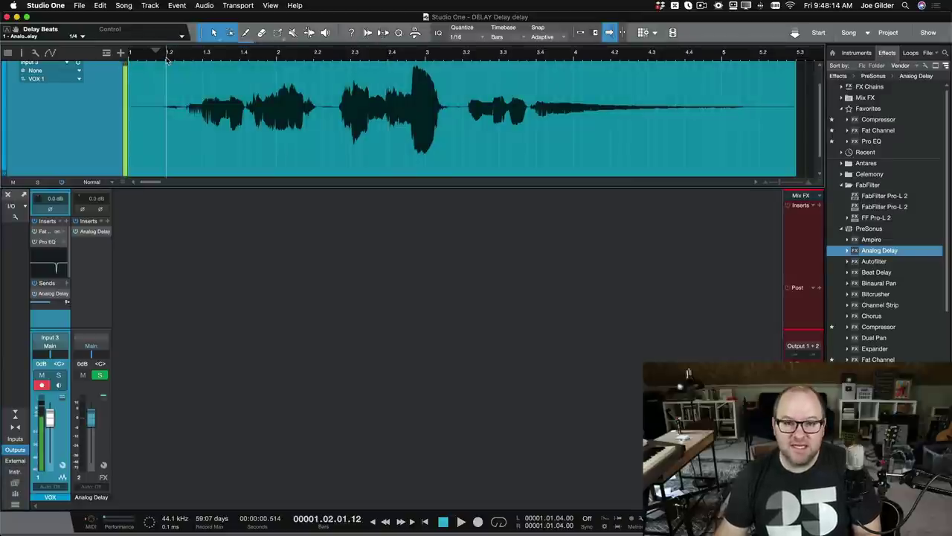
pyautogui.press('space')
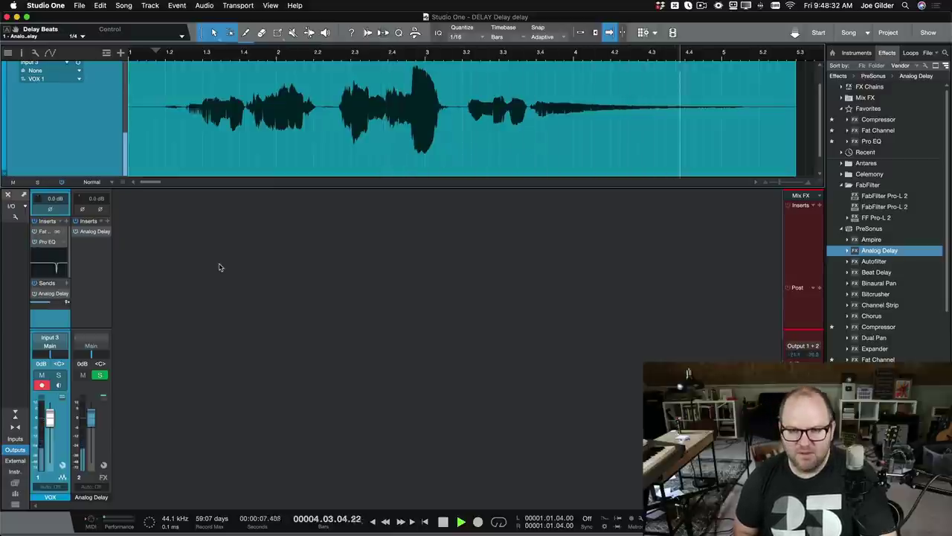
pyautogui.press('space')
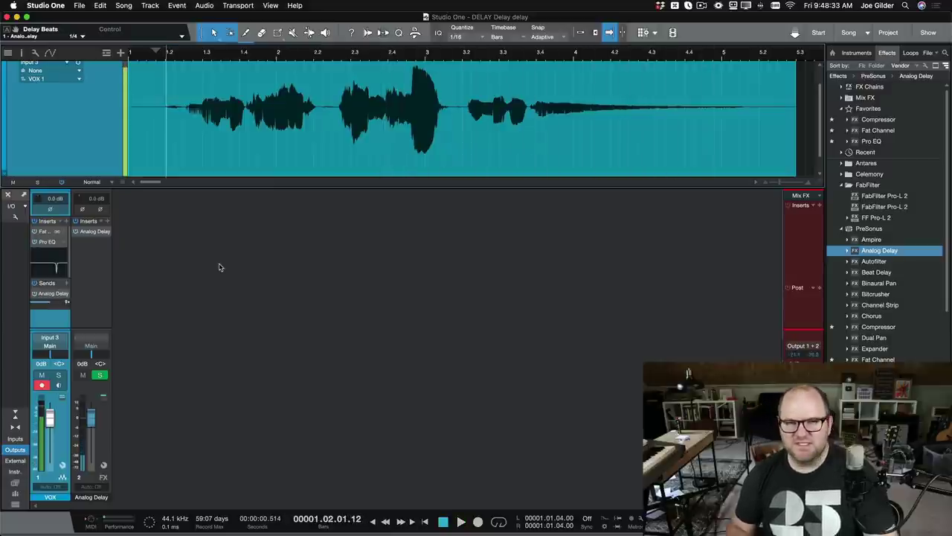
# Switch off the VOX send to Analog Delay and audition the dry vocal twice
pyautogui.click(34, 295)
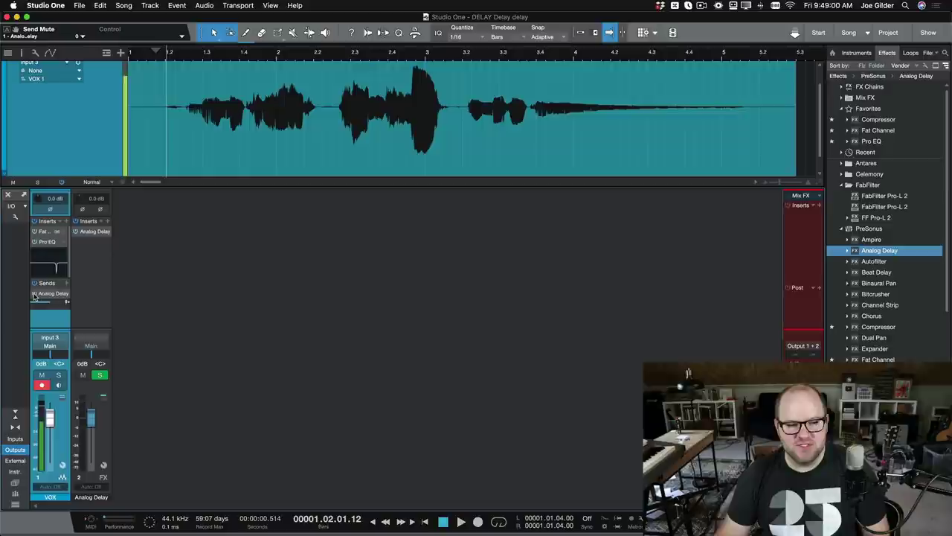
pyautogui.press('space')
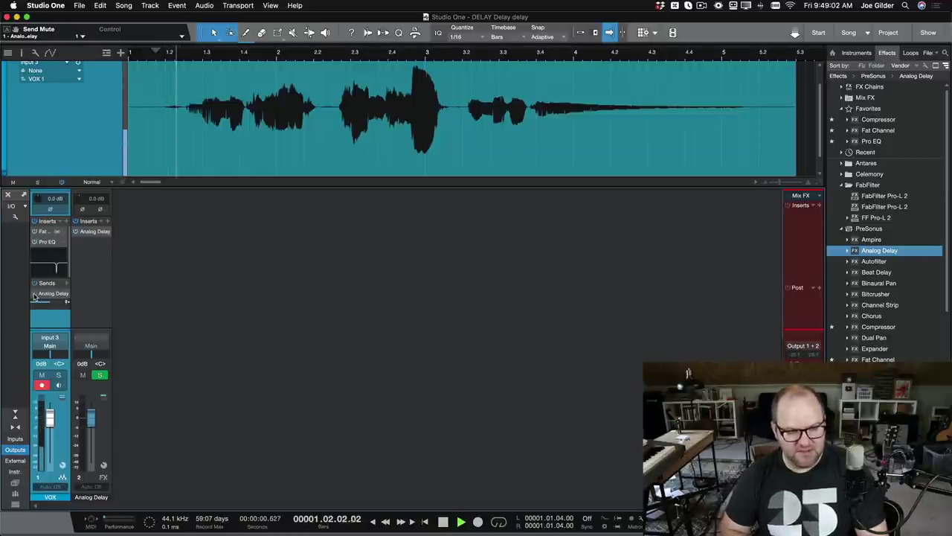
pyautogui.press('space')
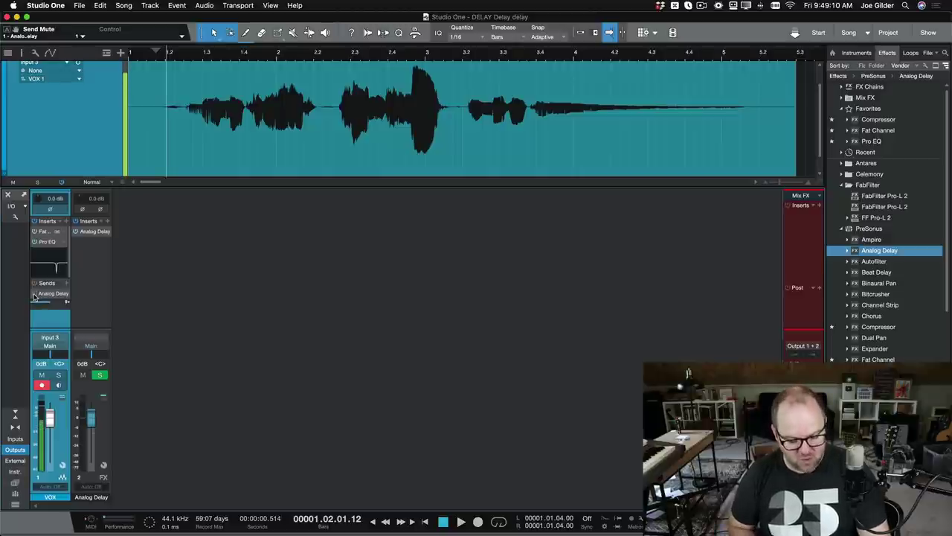
pyautogui.press('space')
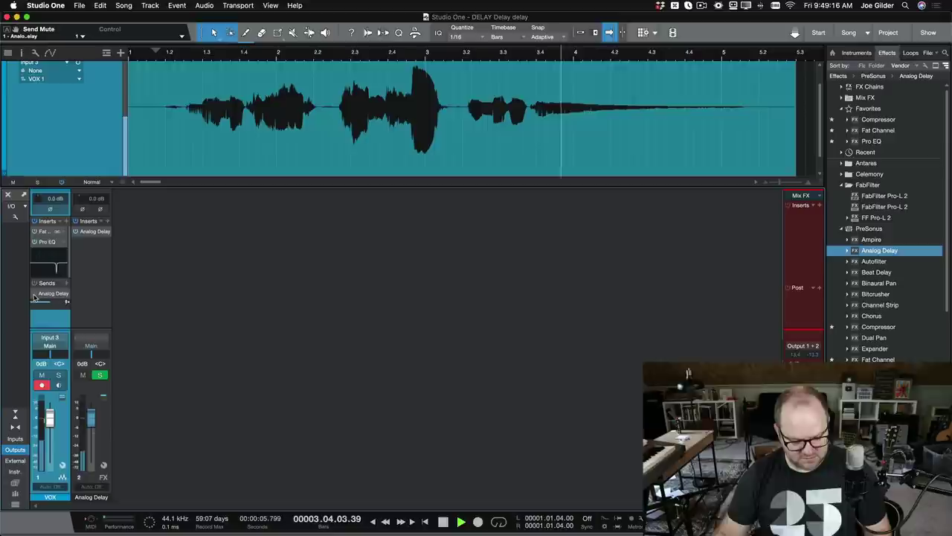
pyautogui.press('space')
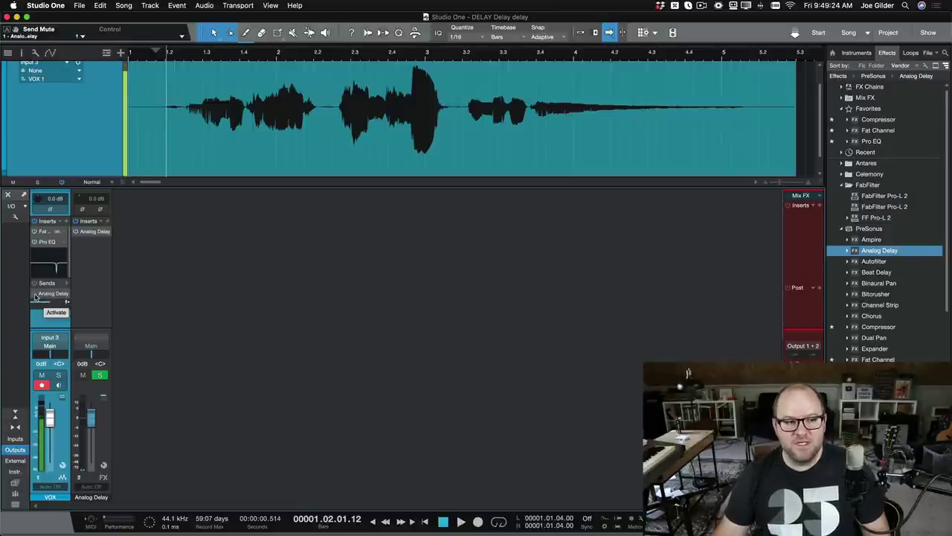
# Add a Send Mute automation lane for the Analog Delay send on the VOX track
pyautogui.click(163, 184)
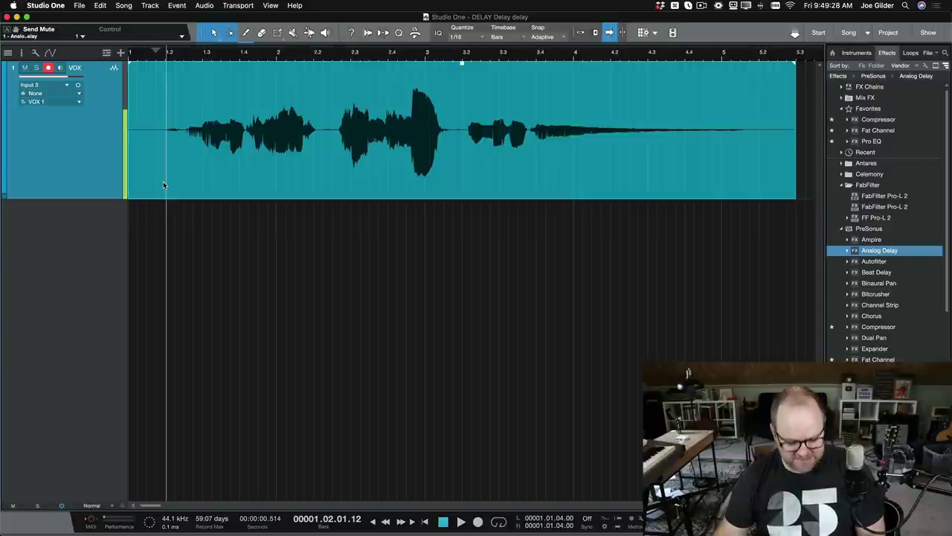
pyautogui.press('a')
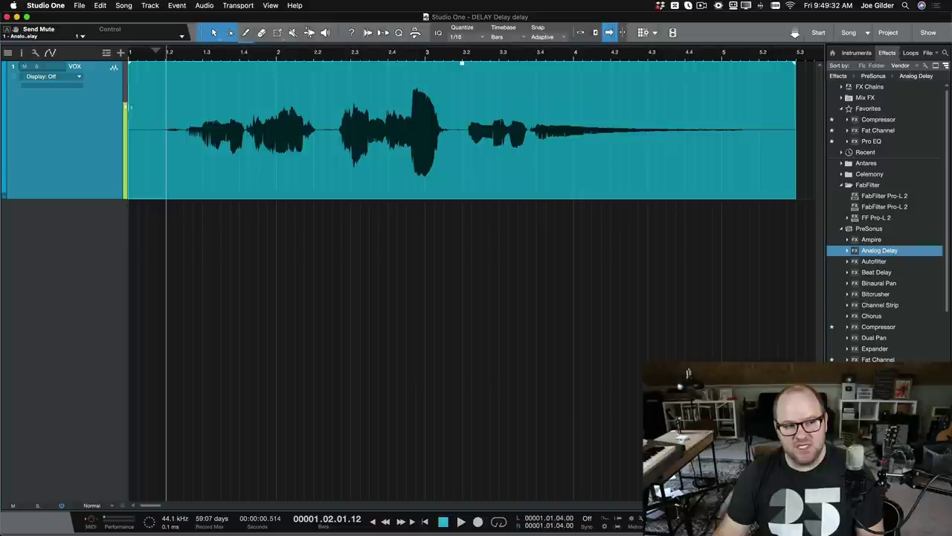
pyautogui.click(58, 76)
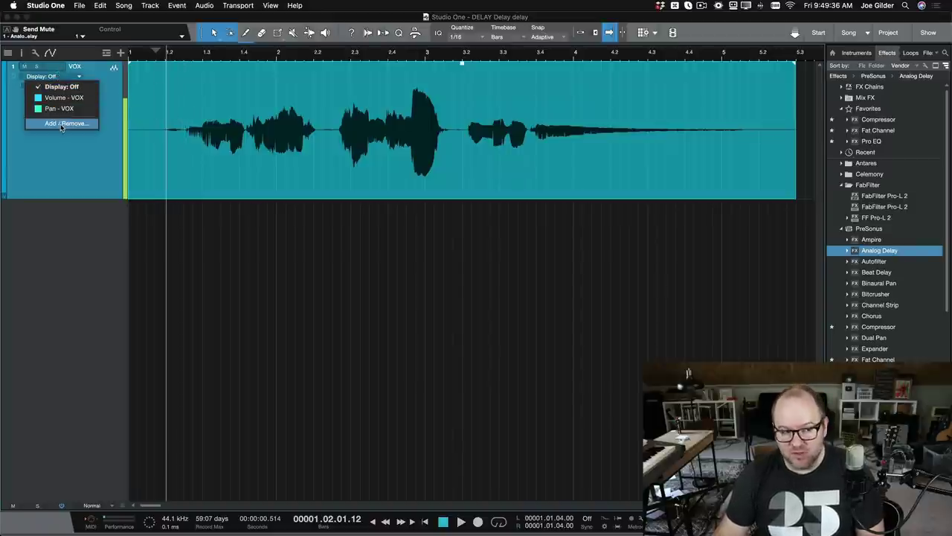
pyautogui.click(67, 192)
pyautogui.press('F3')
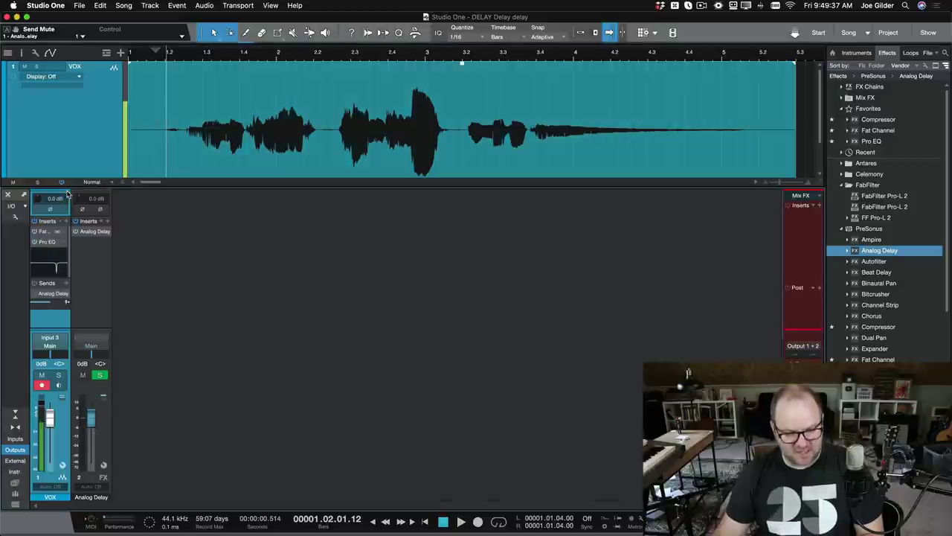
pyautogui.click(34, 295)
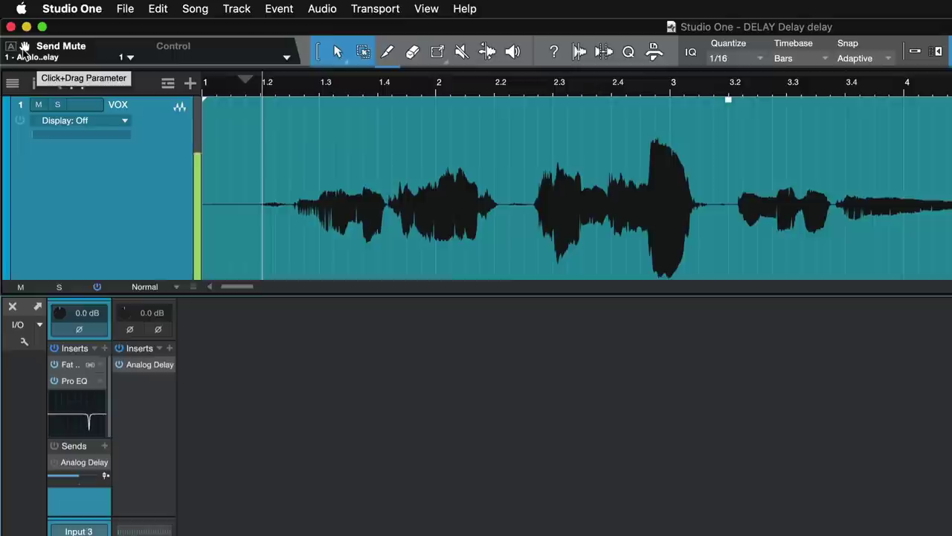
pyautogui.moveTo(24, 48); pyautogui.dragTo(491, 220)
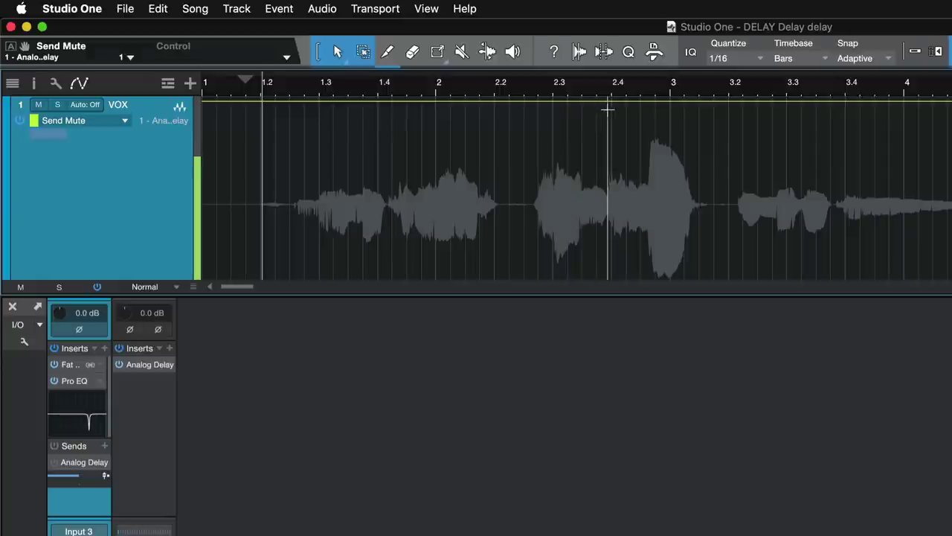
# Write Send Mute automation over bars 2.4–3.2 and audition the vocal from the start
pyautogui.moveTo(658, 111); pyautogui.dragTo(735, 141)
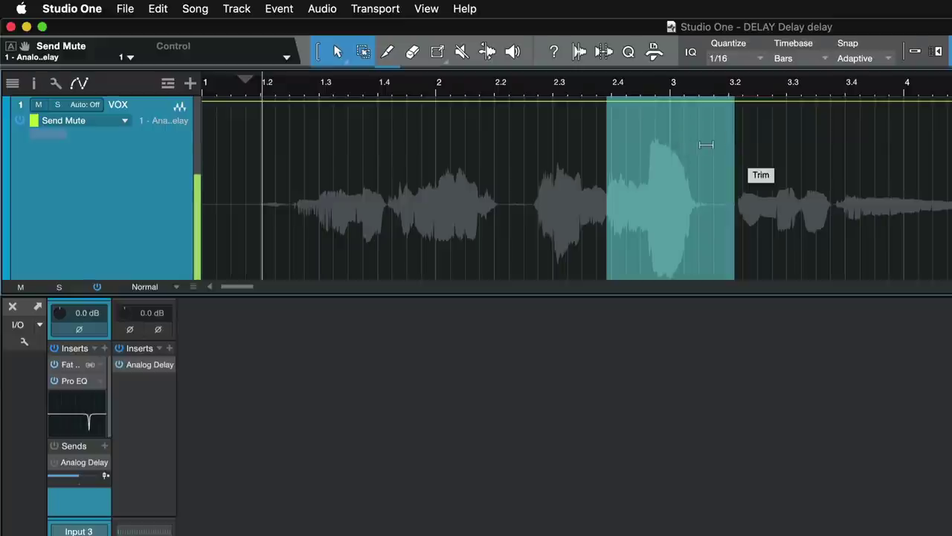
pyautogui.click(646, 113)
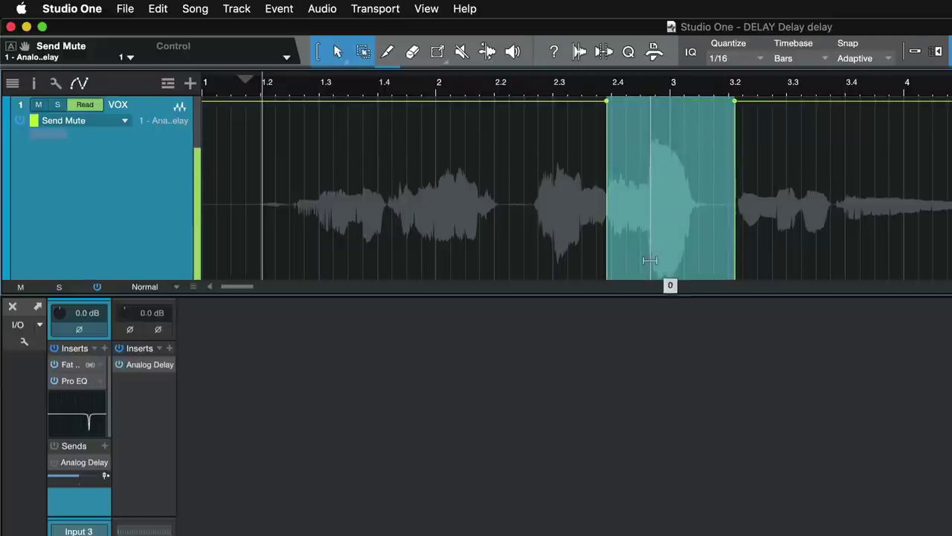
pyautogui.click(228, 92)
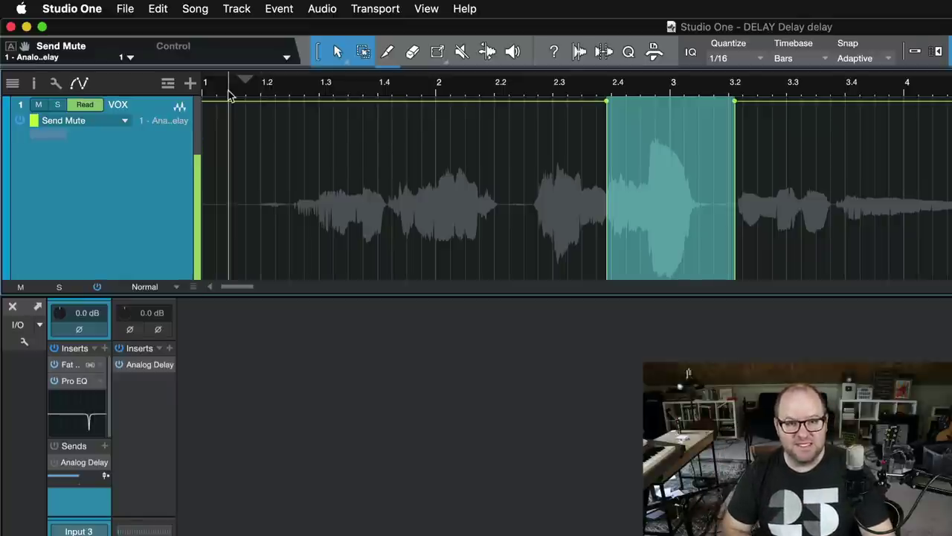
pyautogui.press('space')
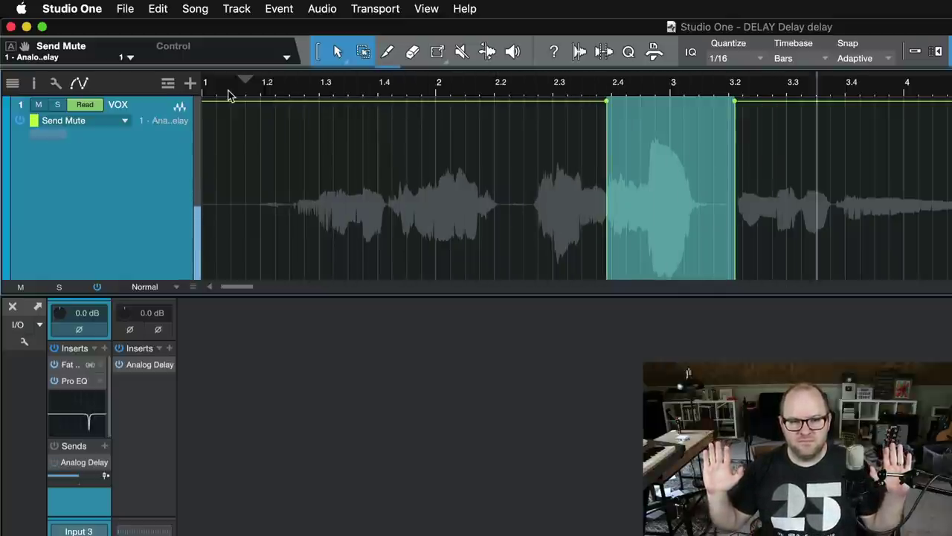
pyautogui.press('space')
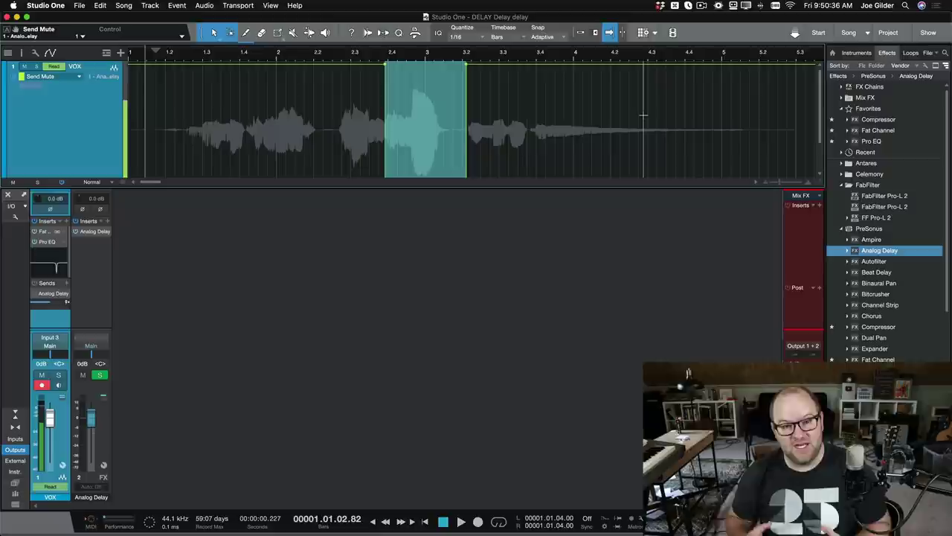
# Mark Send Mute ranges around bars 20–21 and 53–58 in the automation lane
pyautogui.press('w')
pyautogui.press('w')
pyautogui.press('w')
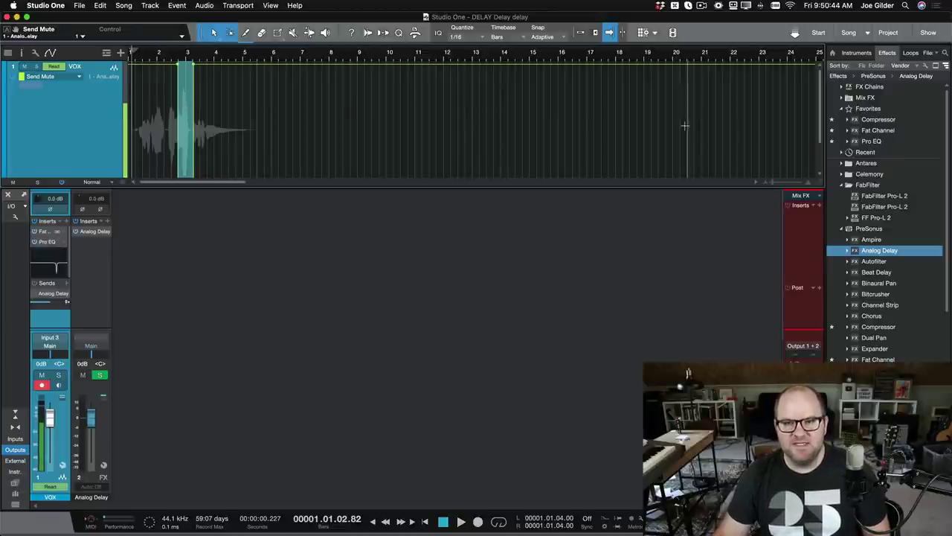
pyautogui.moveTo(686, 111); pyautogui.dragTo(721, 111)
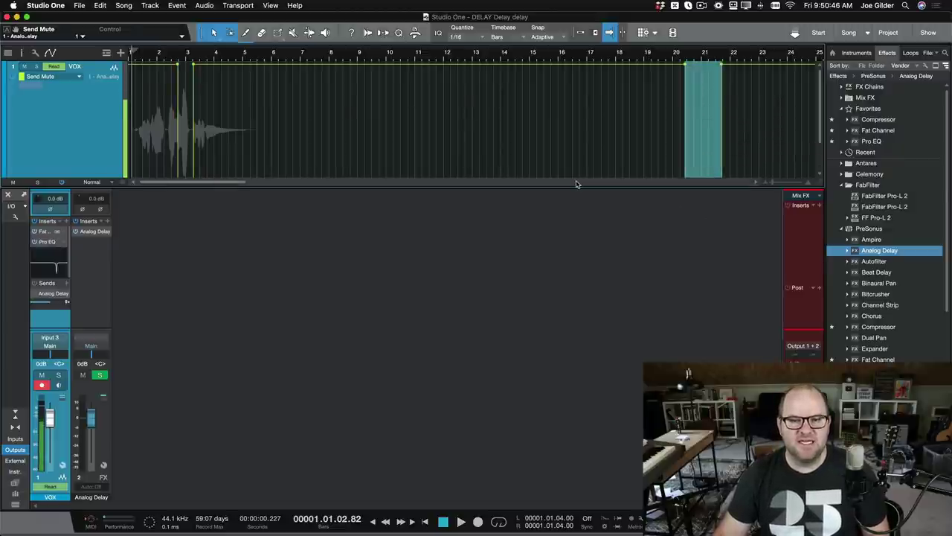
pyautogui.hscroll(2, 577, 152)
pyautogui.press('w')
pyautogui.press('w')
pyautogui.press('w')
pyautogui.press('w')
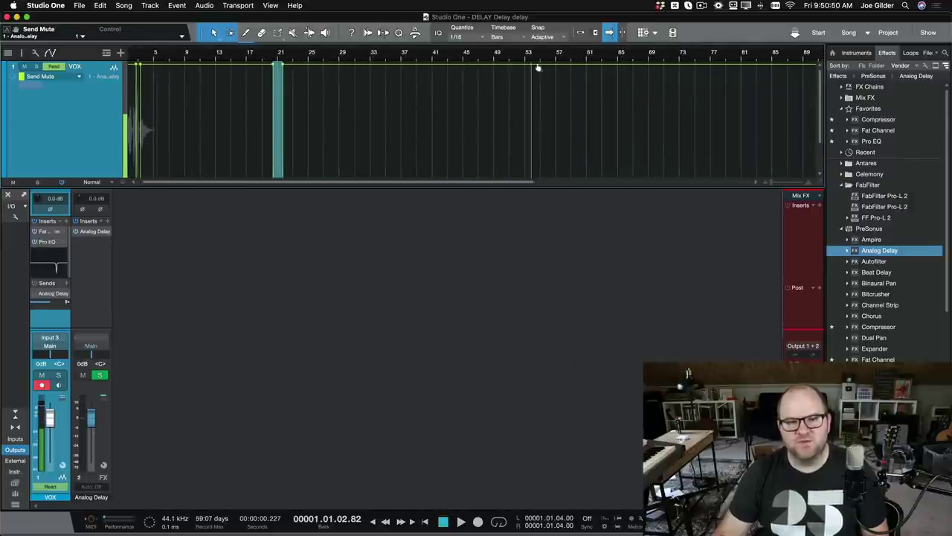
pyautogui.moveTo(537, 110); pyautogui.dragTo(577, 124)
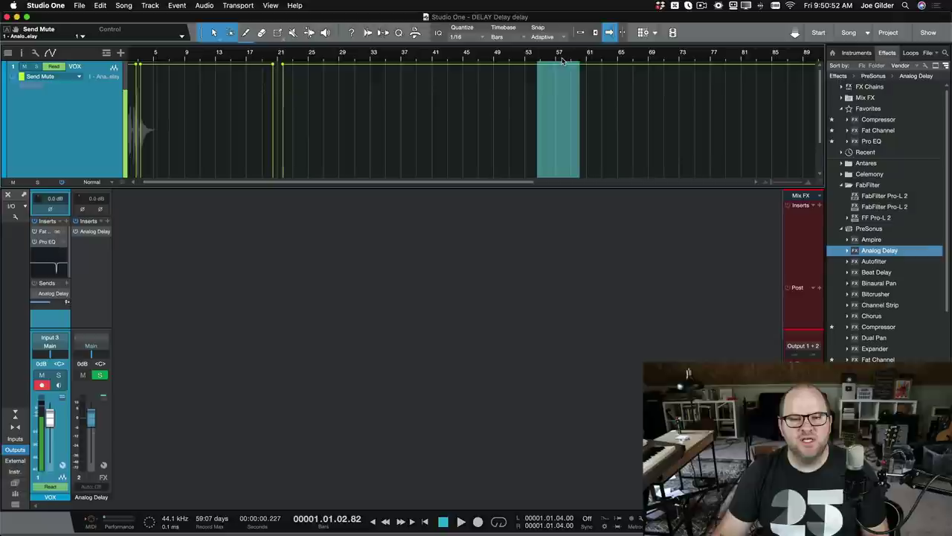
# Audition from bar 19, toggling the vocal's delay send during playback
pyautogui.click(466, 144)
pyautogui.hscroll(-1, 240, 112)
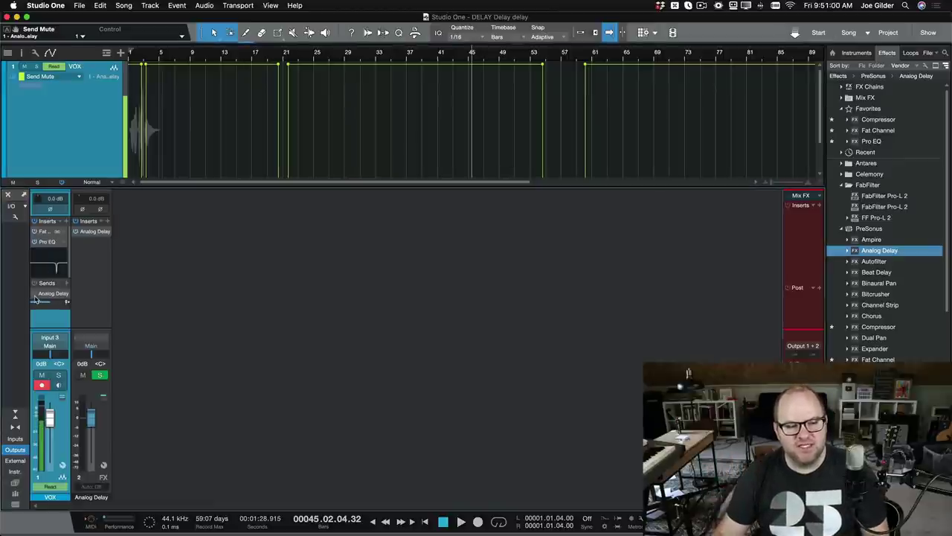
pyautogui.click(273, 58)
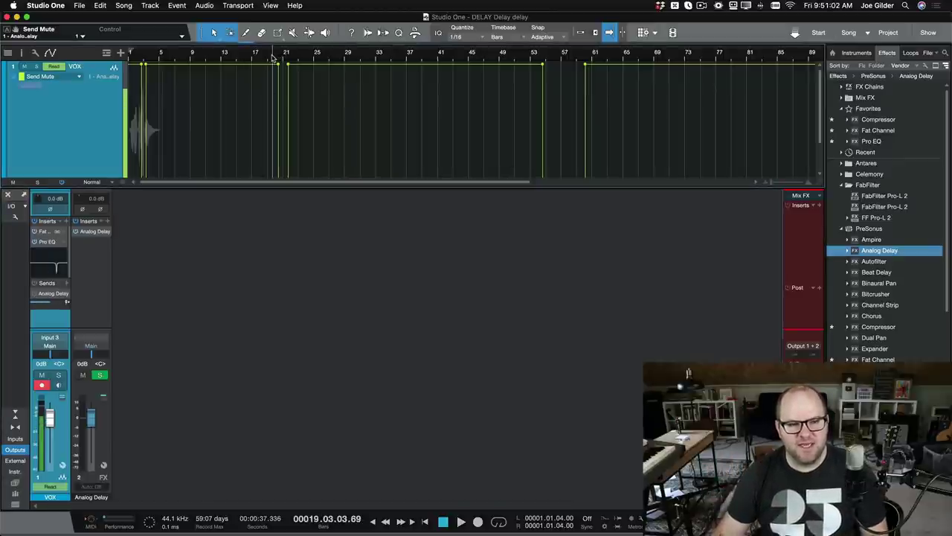
pyautogui.press('space')
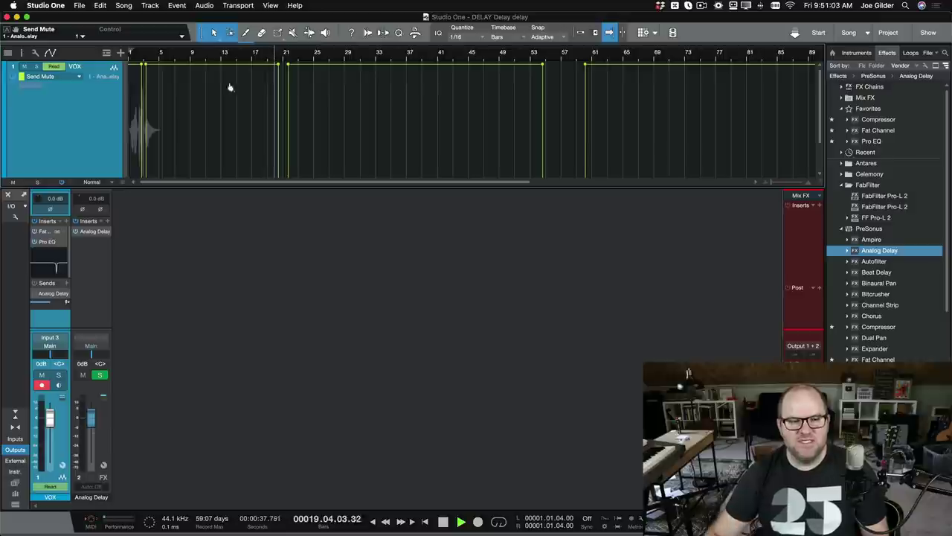
pyautogui.click(38, 298)
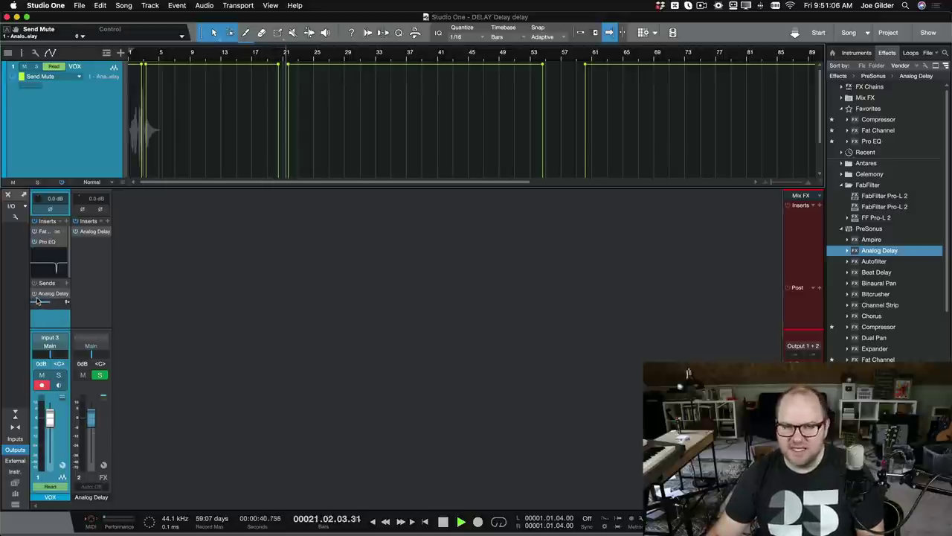
pyautogui.press('space')
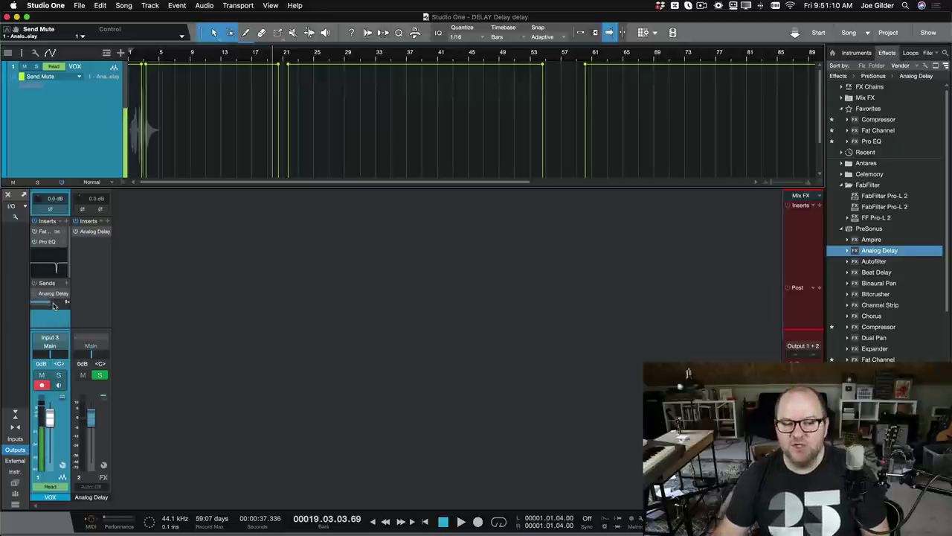
pyautogui.moveTo(51, 305)
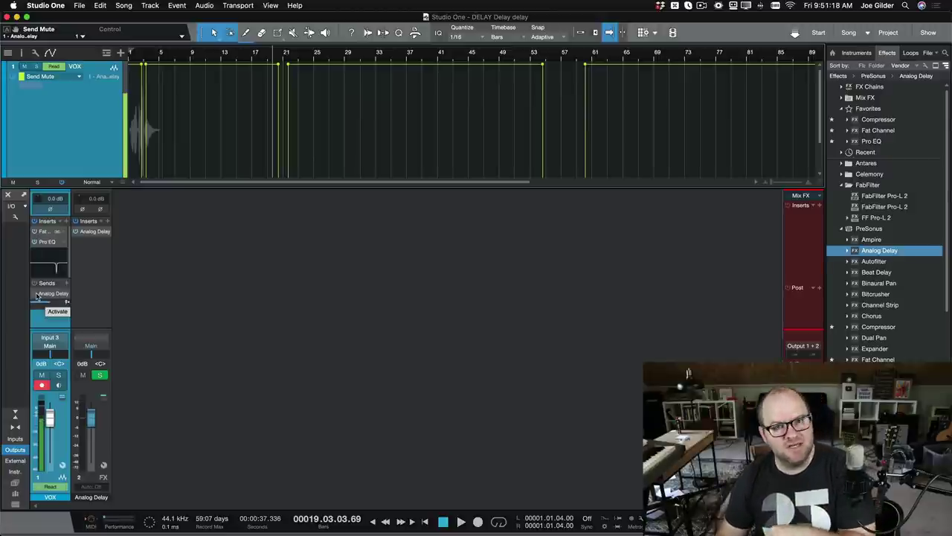
# Start playback just before the vocal, lower the delay send to -17.7 dB, and audition
pyautogui.scroll(5, 140, 129)
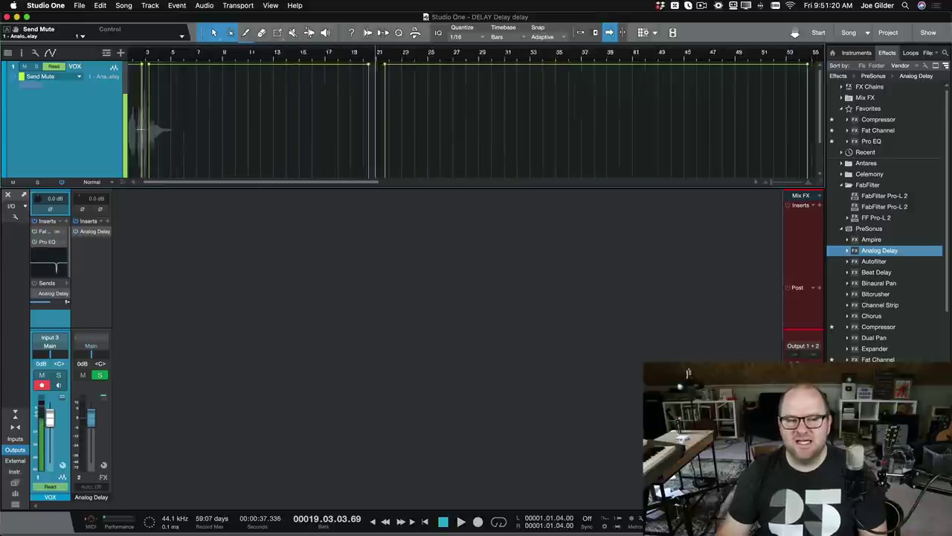
pyautogui.click(170, 57)
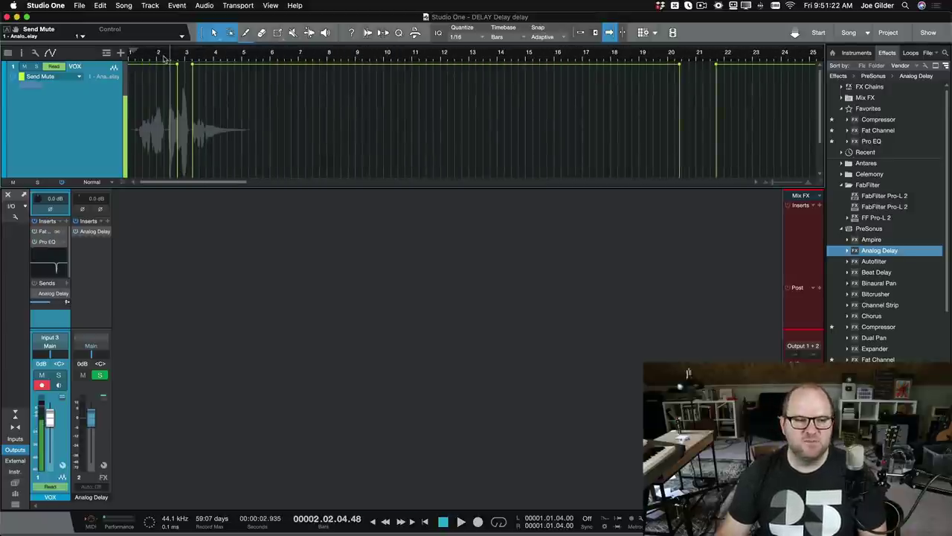
pyautogui.click(160, 93)
pyautogui.moveTo(58, 301); pyautogui.dragTo(48, 306)
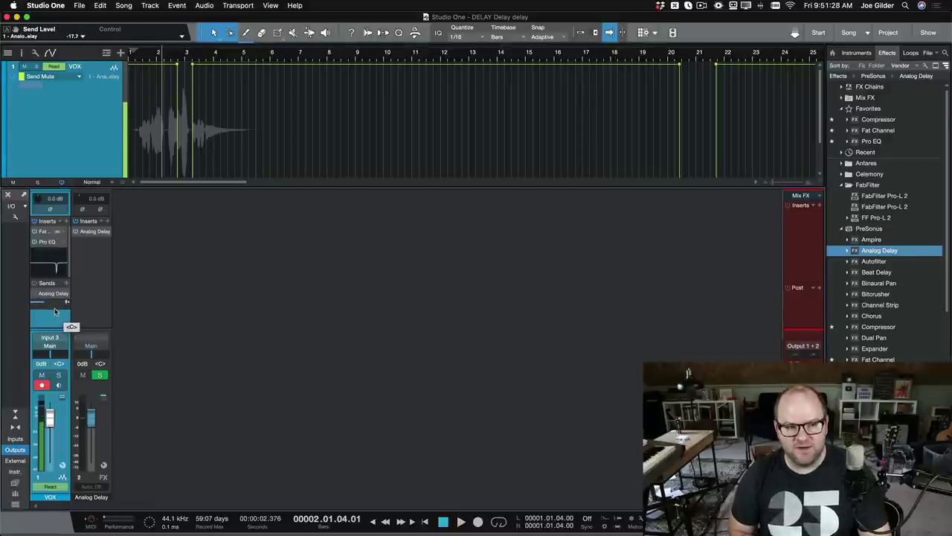
pyautogui.press('space')
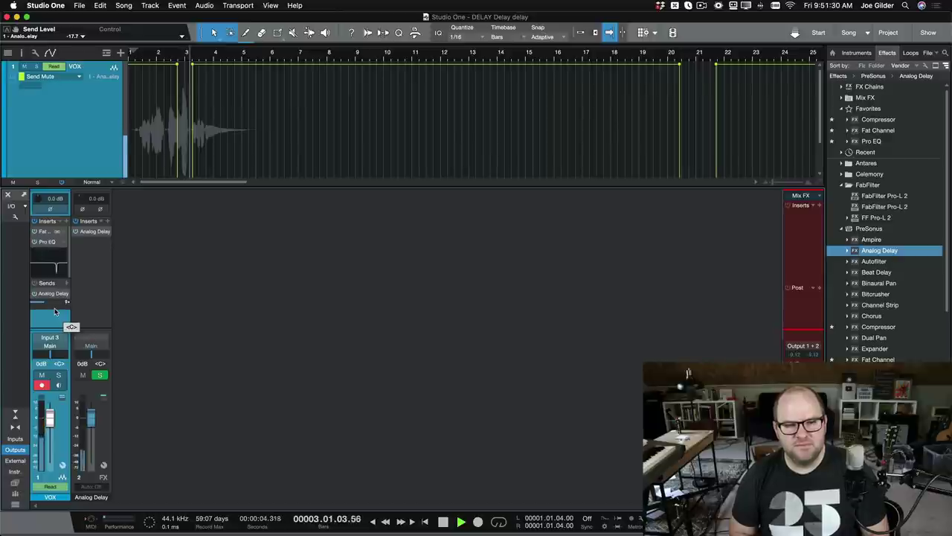
pyautogui.press('space')
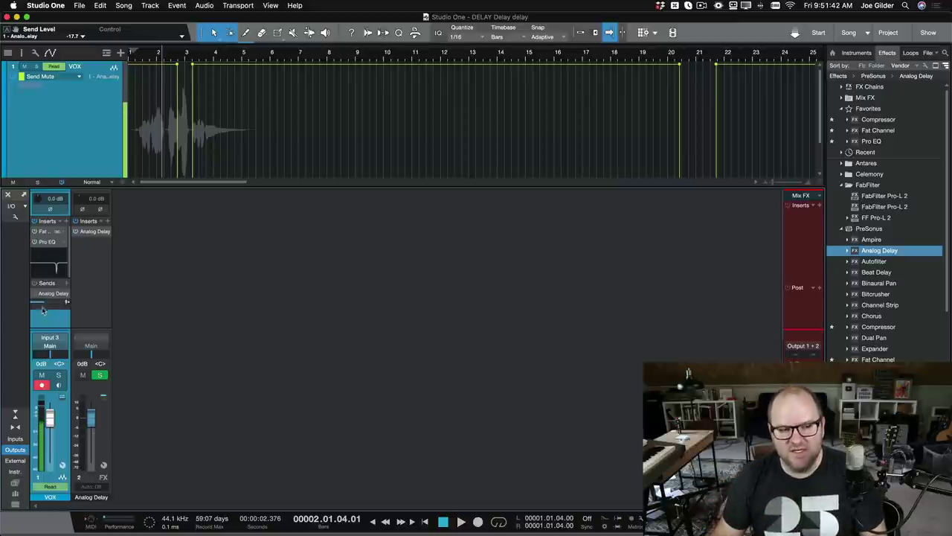
pyautogui.moveTo(50, 305)
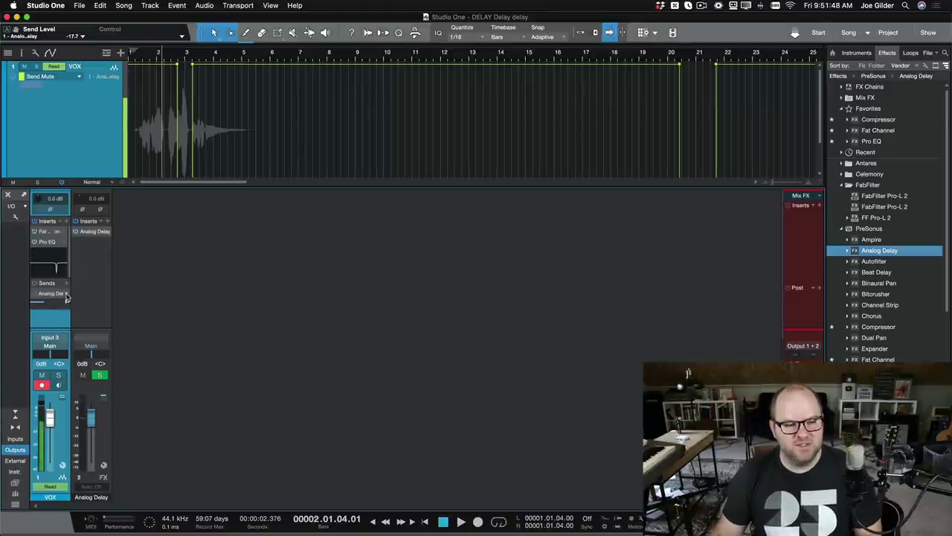
# Remove the Analog Delay send, then show the VOX(12) event in the Inspector with Event FX enlarged
pyautogui.click(66, 296)
pyautogui.click(90, 357)
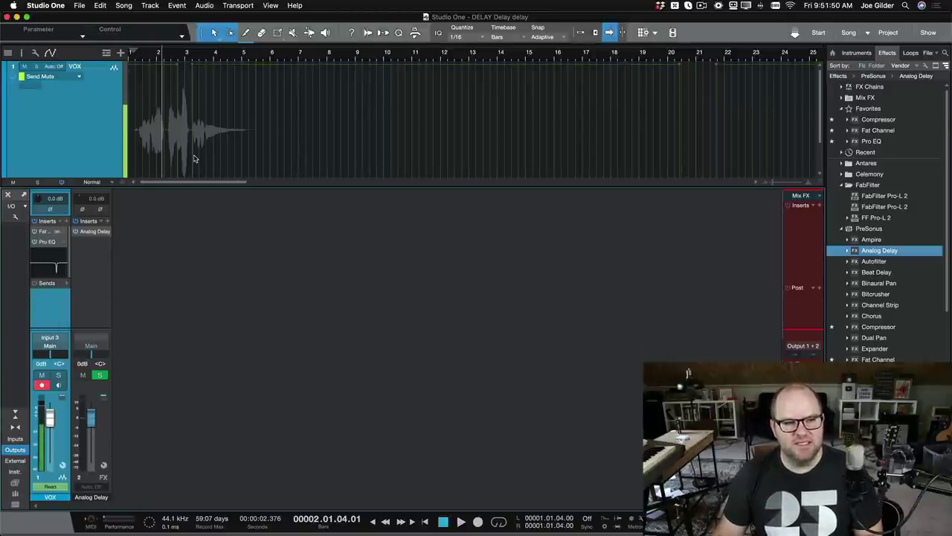
pyautogui.click(181, 106)
pyautogui.press('e')
pyautogui.press('e')
pyautogui.press('e')
pyautogui.press('e')
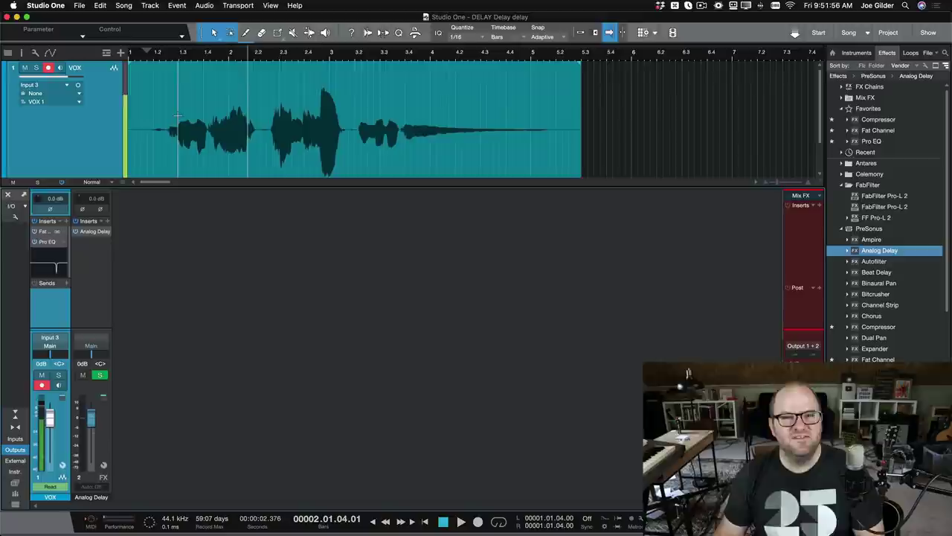
pyautogui.scroll(-1, 250, 146)
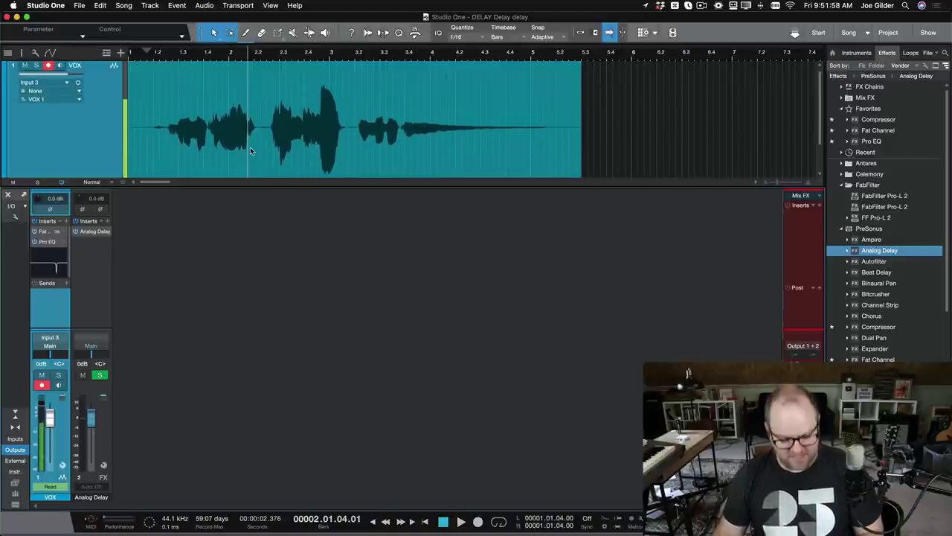
pyautogui.press('F4')
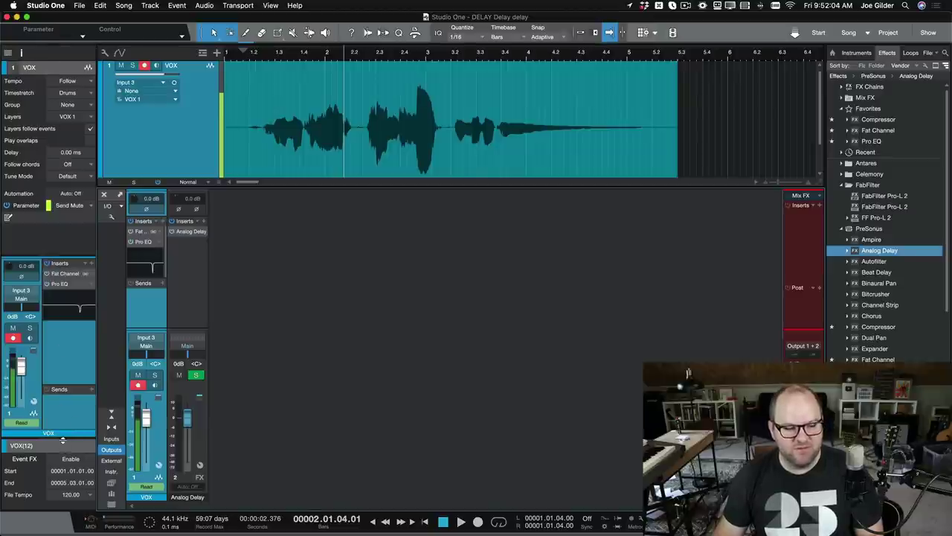
pyautogui.moveTo(62, 441); pyautogui.dragTo(34, 296)
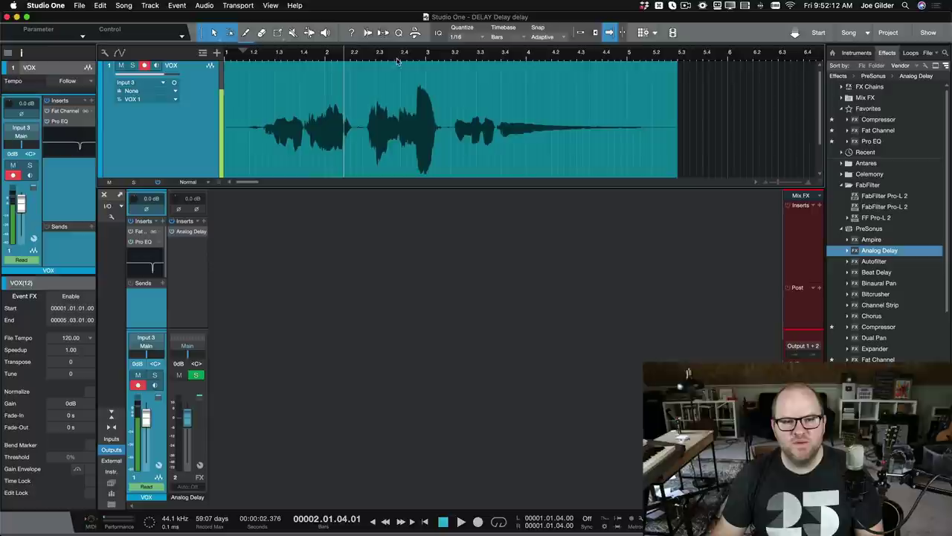
# Split 'delay' into its own event, enable its Event FX, and insert Analog Delay there
pyautogui.moveTo(404, 58); pyautogui.dragTo(403, 79)
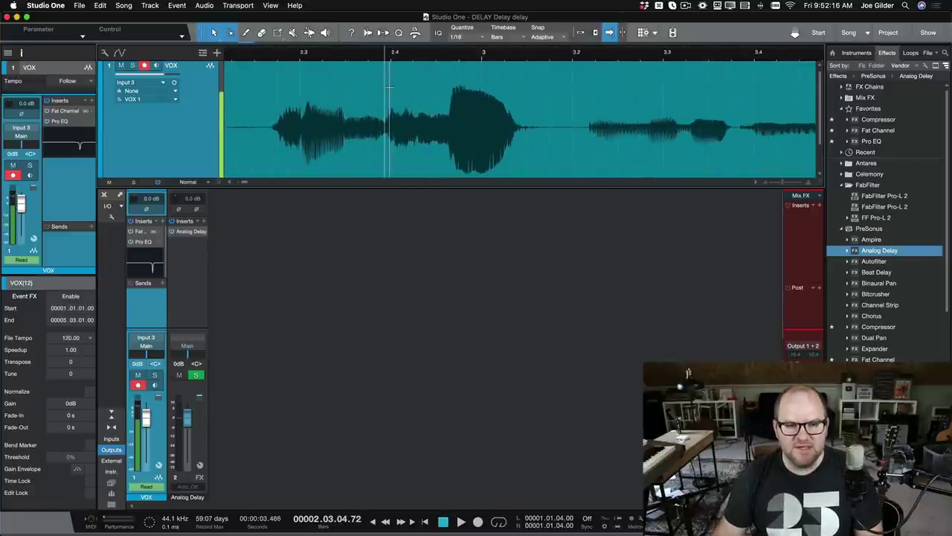
pyautogui.moveTo(386, 79); pyautogui.dragTo(539, 101)
pyautogui.click(473, 88)
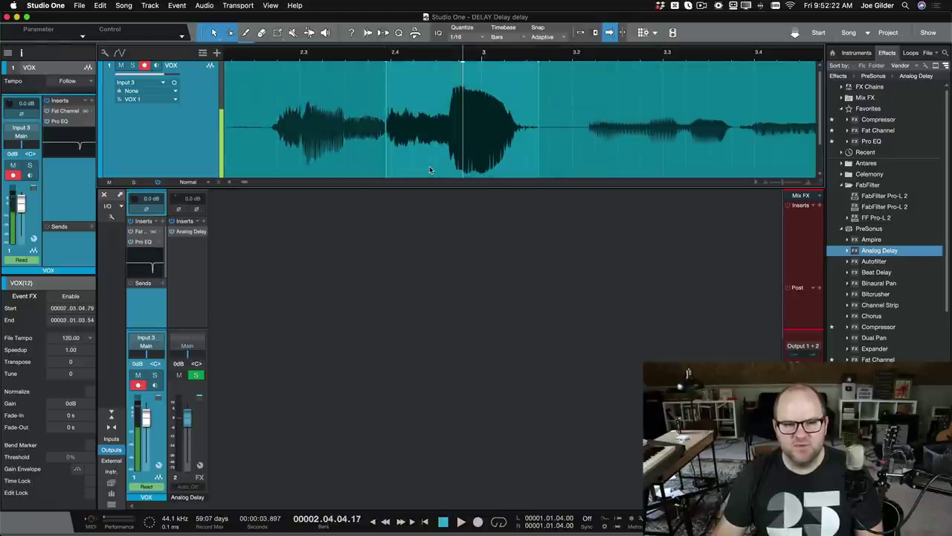
pyautogui.click(70, 296)
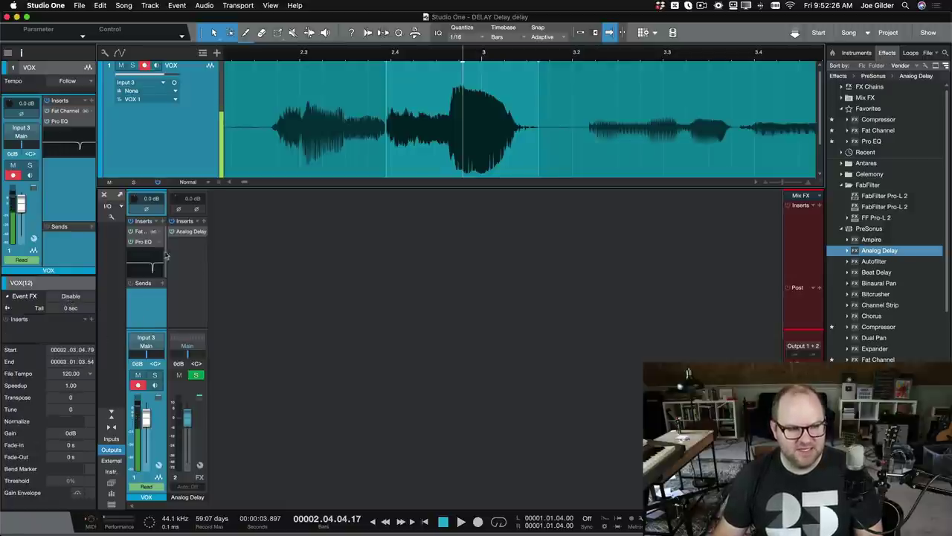
pyautogui.moveTo(183, 233); pyautogui.dragTo(17, 333)
# Lock Dry/Wet, lower the event delay to about 39.5% wet, and audition the word
pyautogui.click(591, 252)
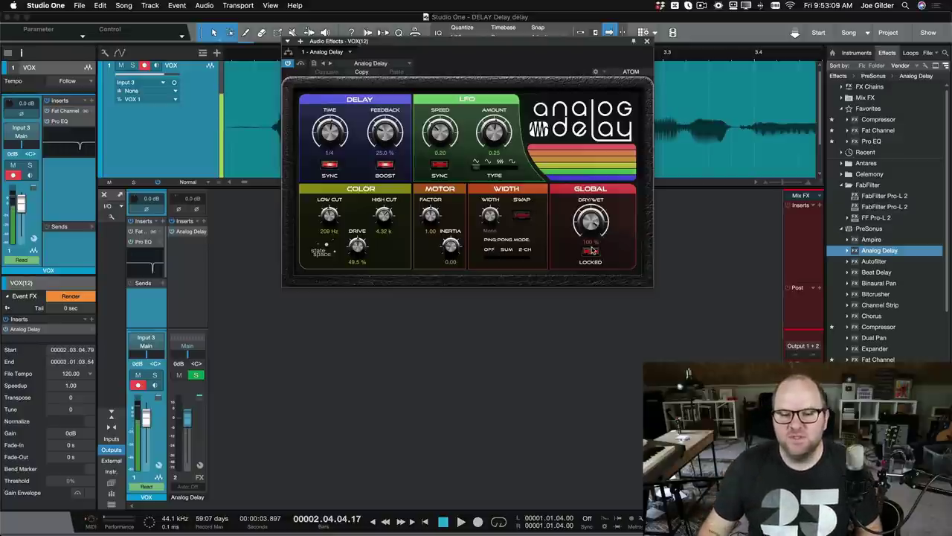
pyautogui.moveTo(591, 226); pyautogui.dragTo(589, 281)
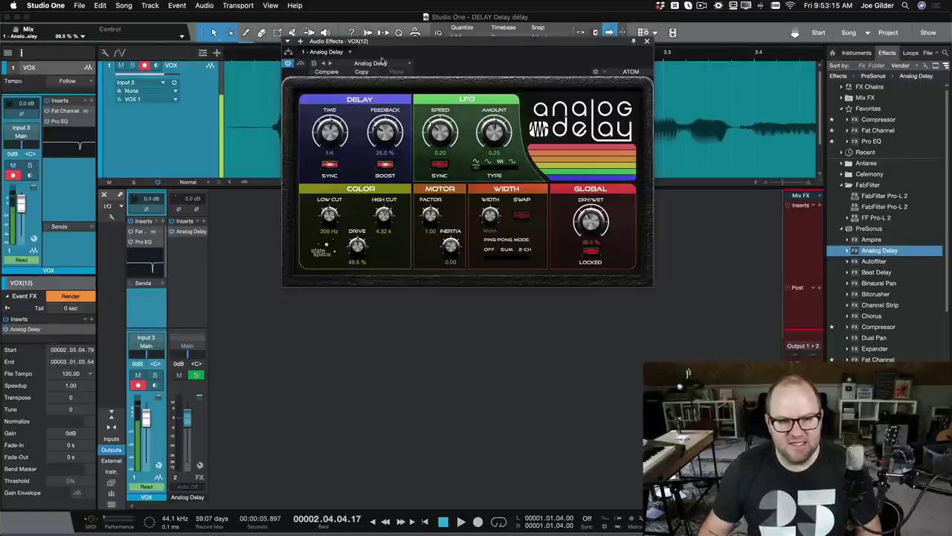
pyautogui.moveTo(386, 47); pyautogui.dragTo(382, 256)
pyautogui.click(274, 54)
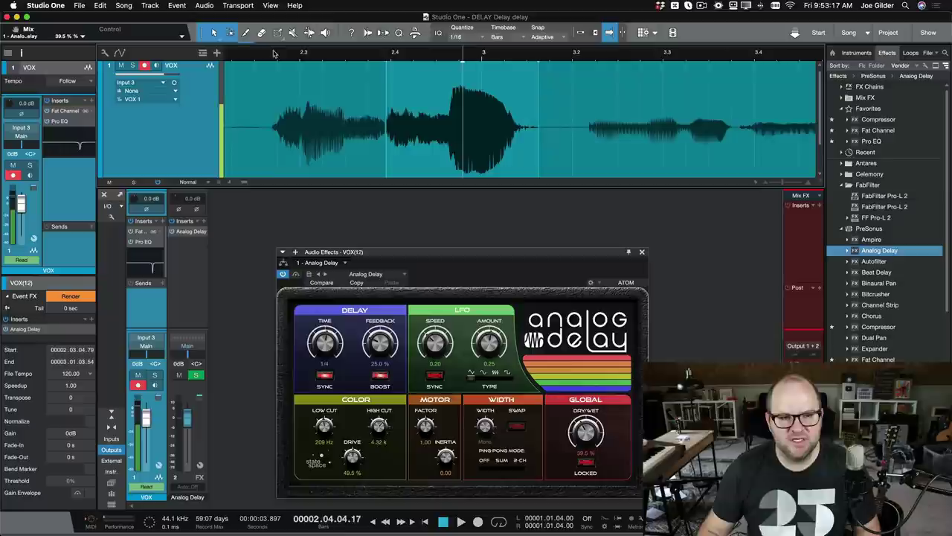
pyautogui.press('space')
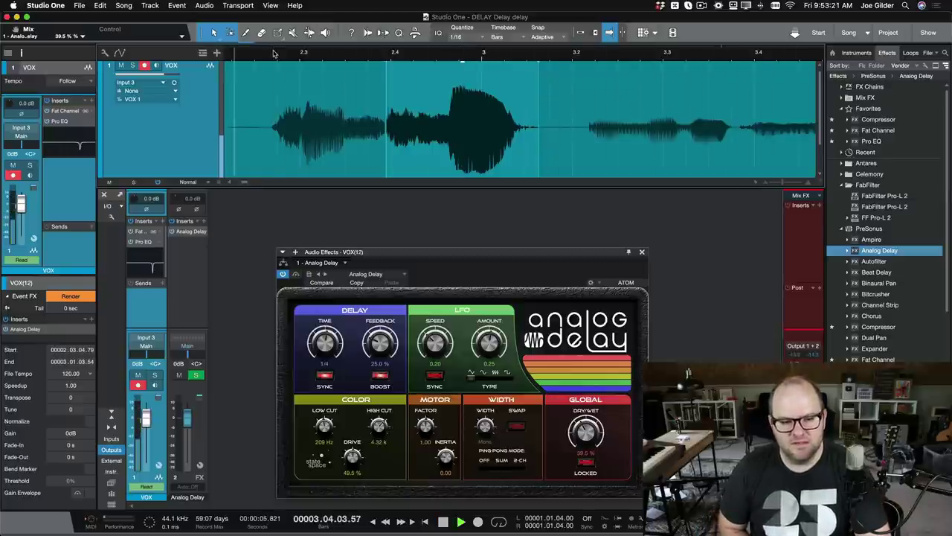
pyautogui.press('space')
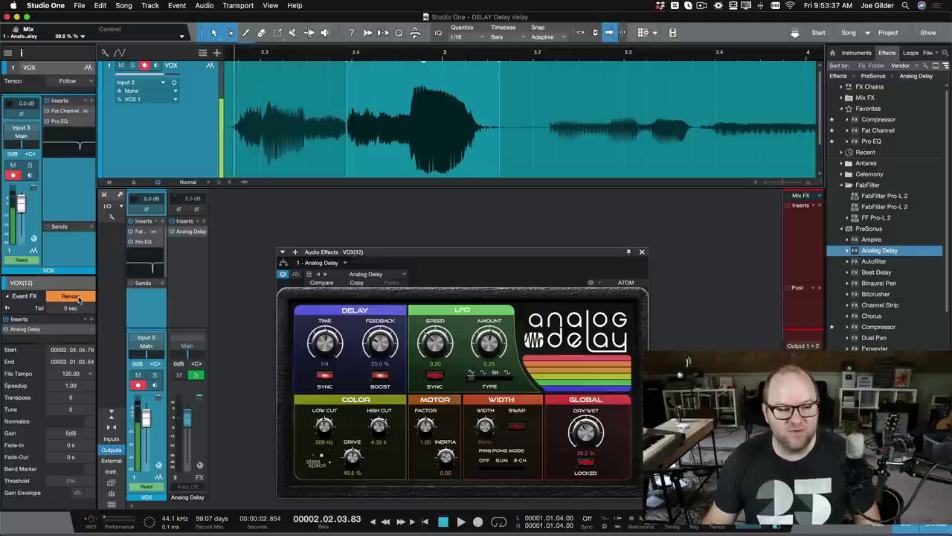
# Set the Event FX tail to 5 seconds and render the delay into the event
pyautogui.click(70, 308)
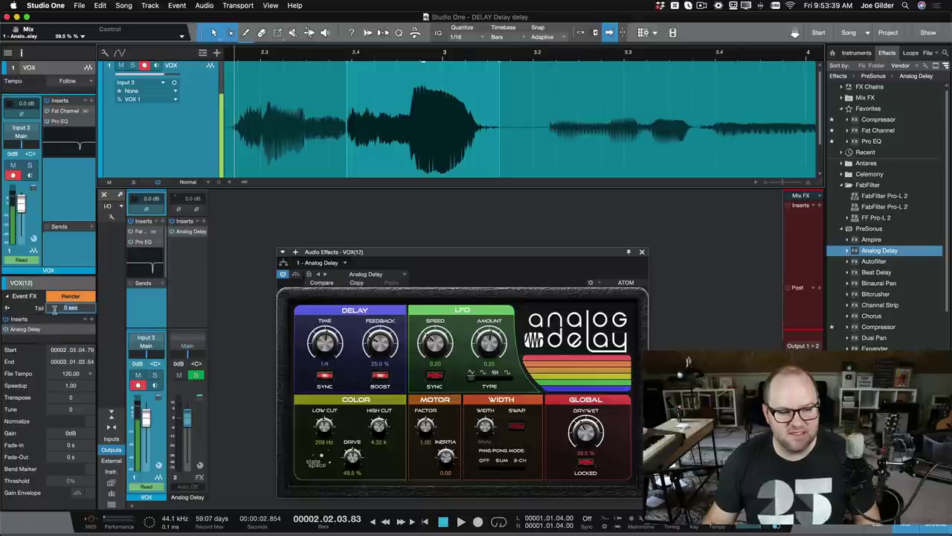
pyautogui.write('5')
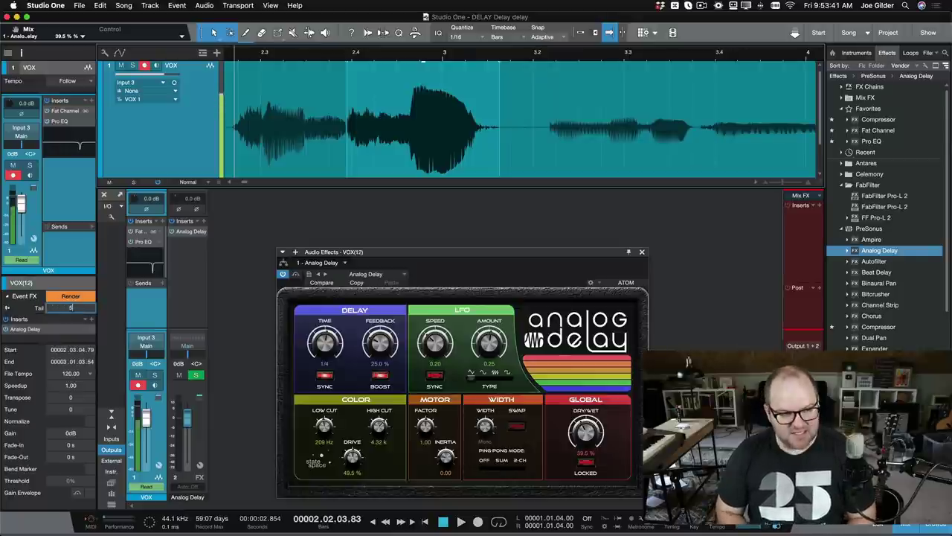
pyautogui.press('Return')
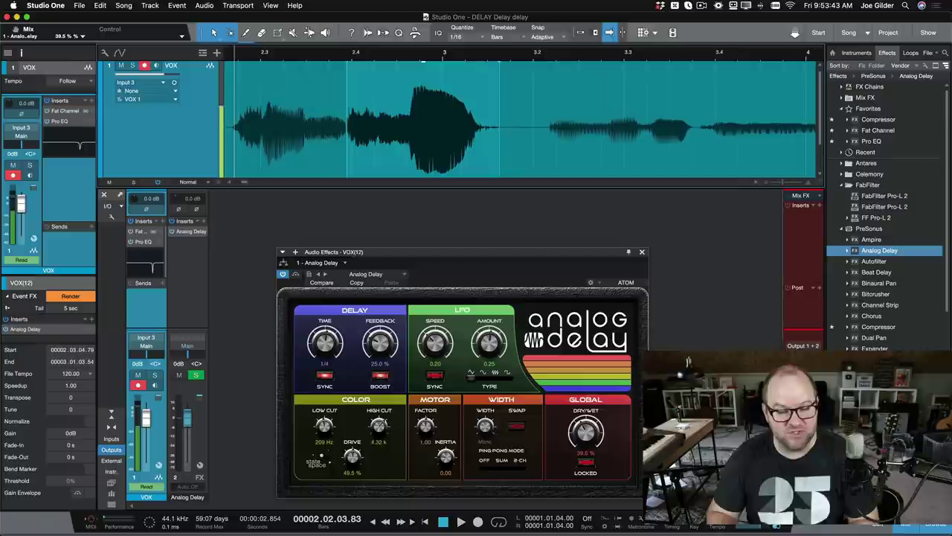
pyautogui.click(66, 296)
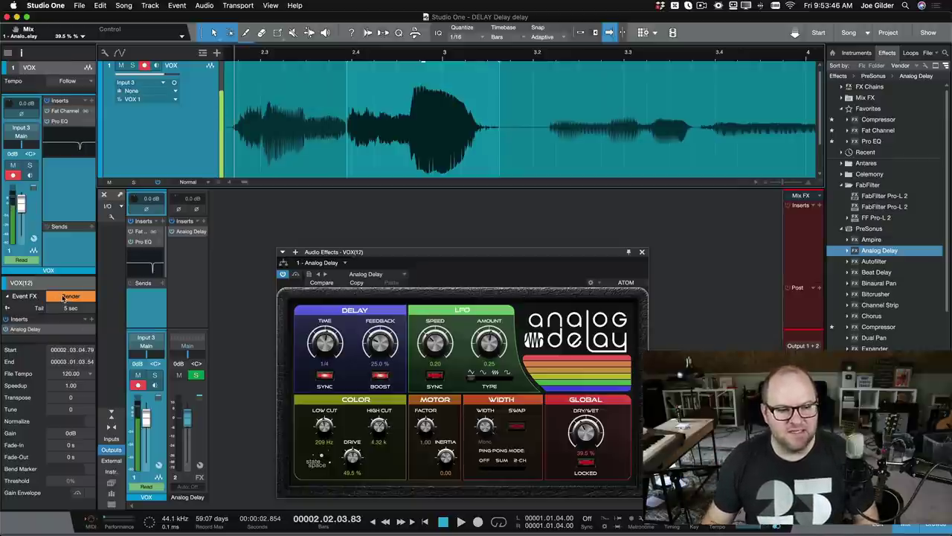
pyautogui.press('w')
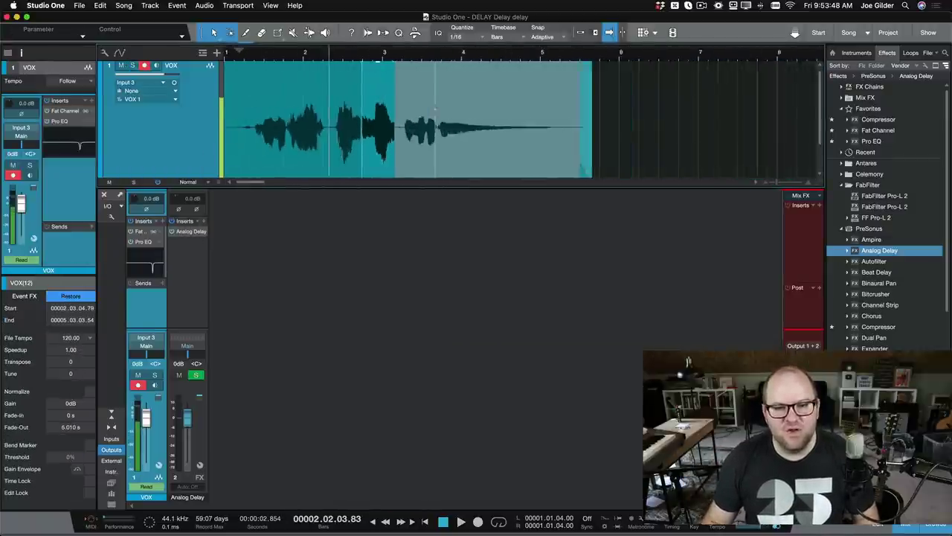
pyautogui.click(291, 58)
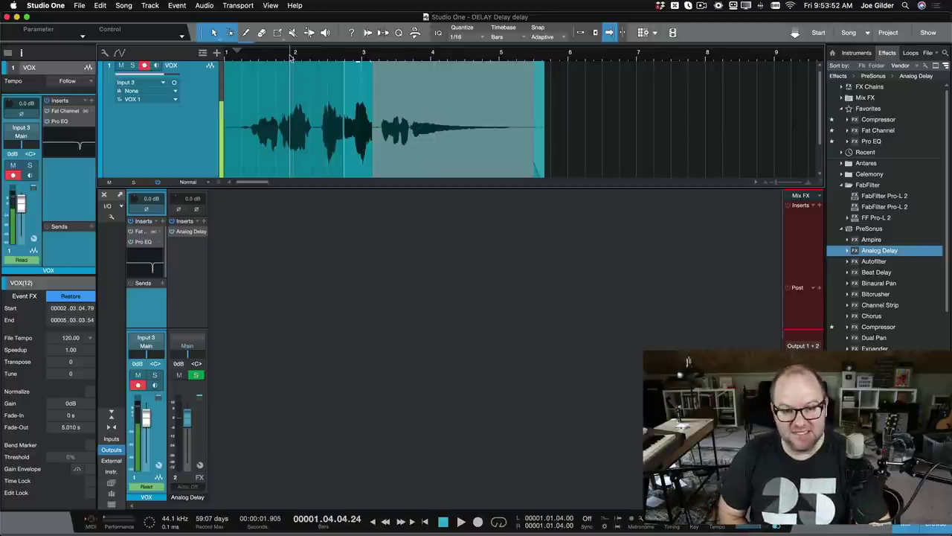
pyautogui.press('space')
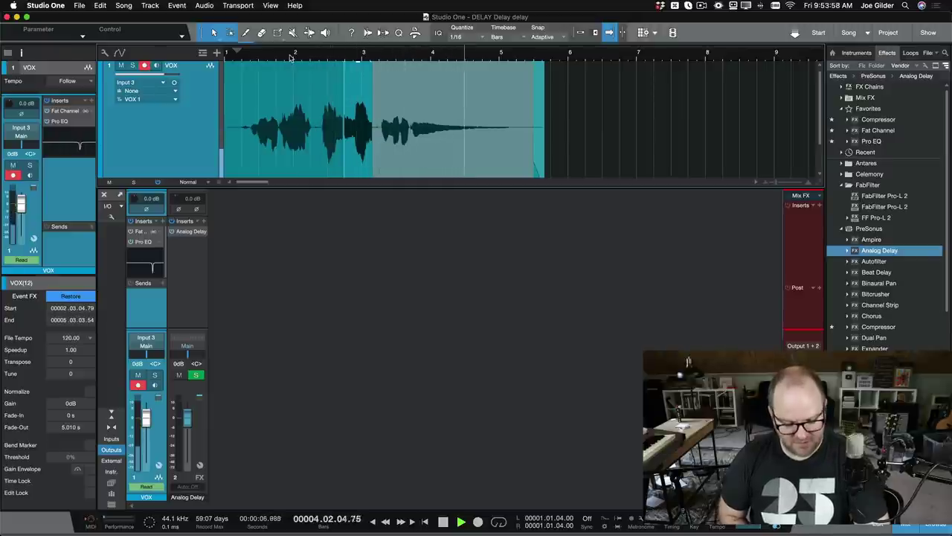
pyautogui.press('space')
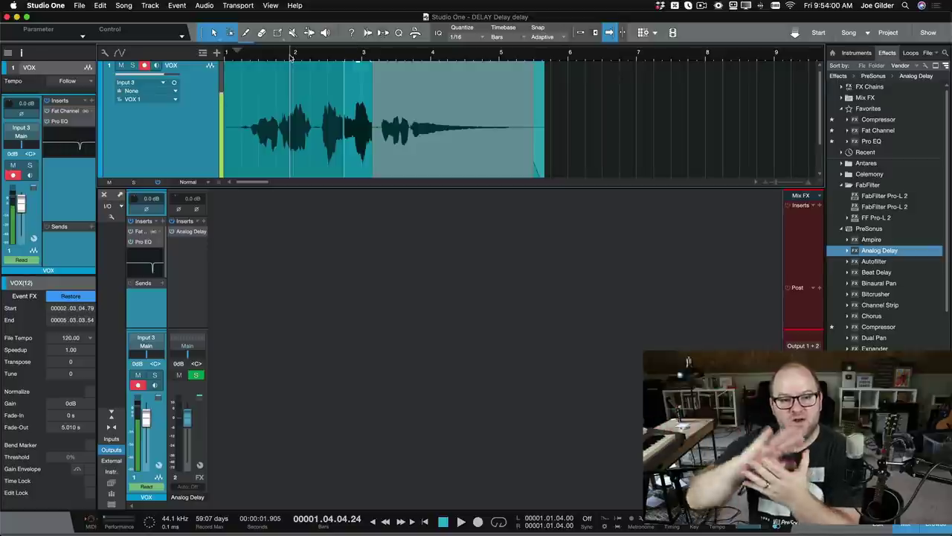